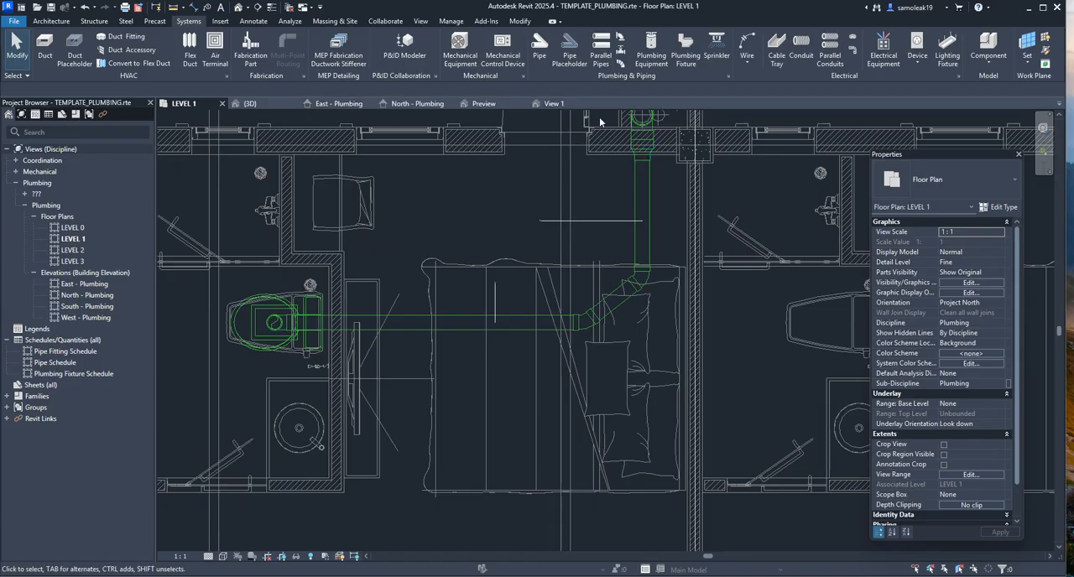
Place two IBiM_SUP_Pipe-Hanger-Rod_R25 Estándar pipe accessories on the toilet's horizontal drain pipe in the LEVEL 1 plan
{"action": "scroll", "coordinate": [564, 241], "scroll_direction": "down", "scroll_amount": 1}
{"action": "scroll", "coordinate": [563, 235], "scroll_direction": "up", "scroll_amount": 3}
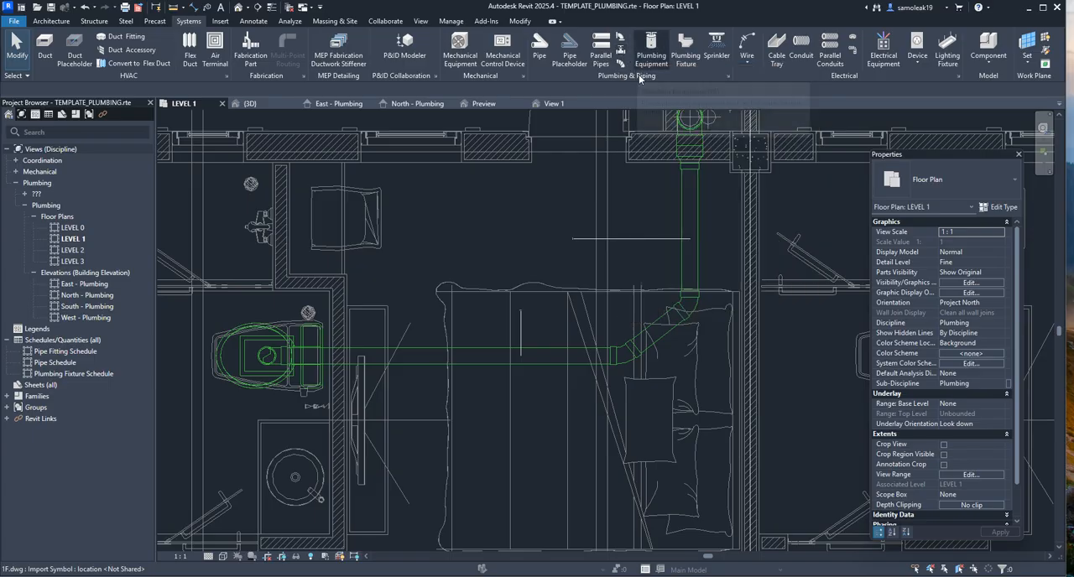
{"action": "left_click", "coordinate": [620, 52]}
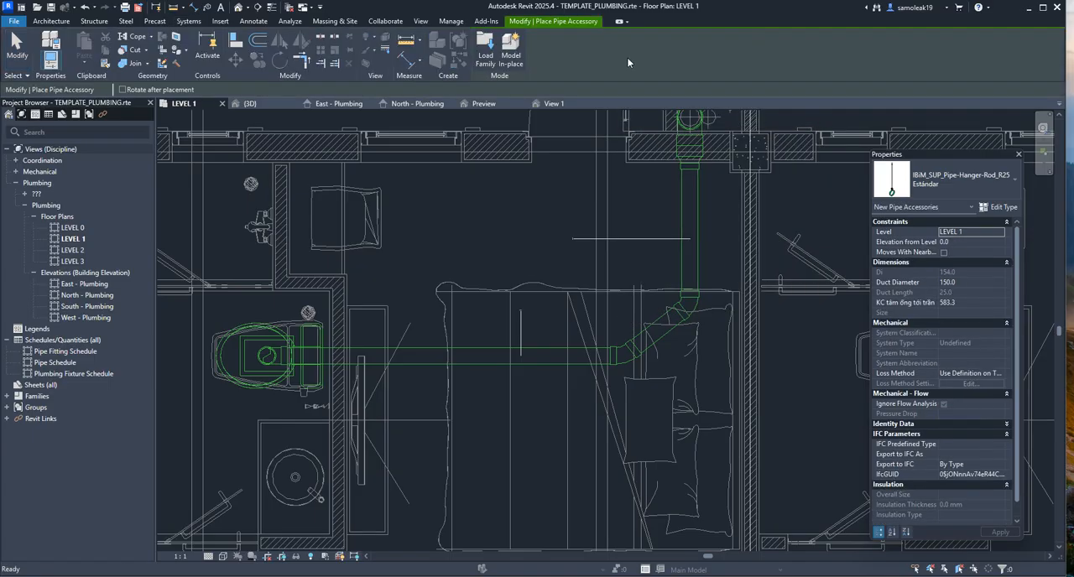
{"action": "left_click", "coordinate": [1001, 188]}
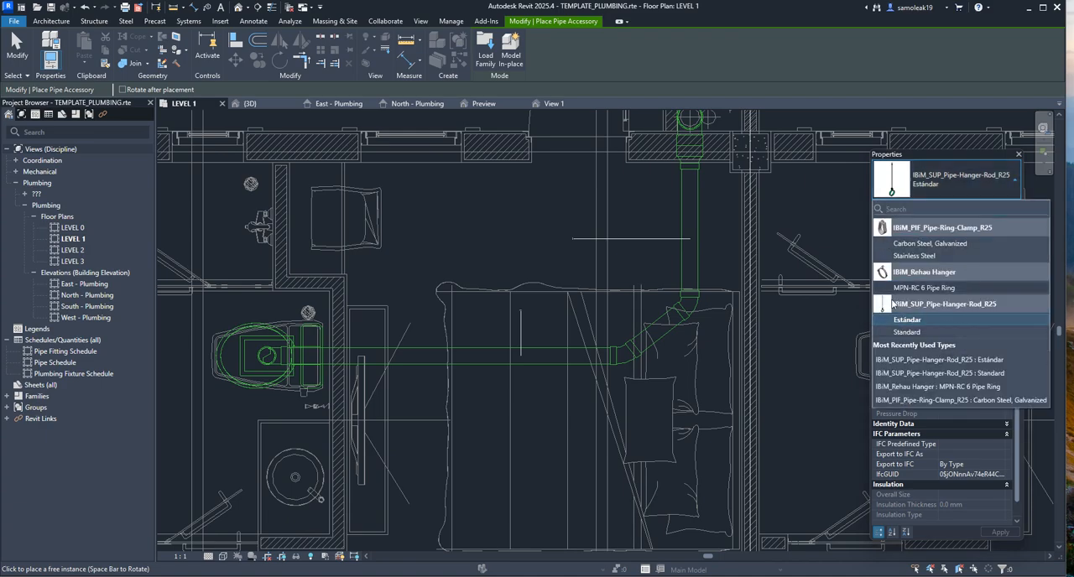
{"action": "mouse_move", "coordinate": [932, 307]}
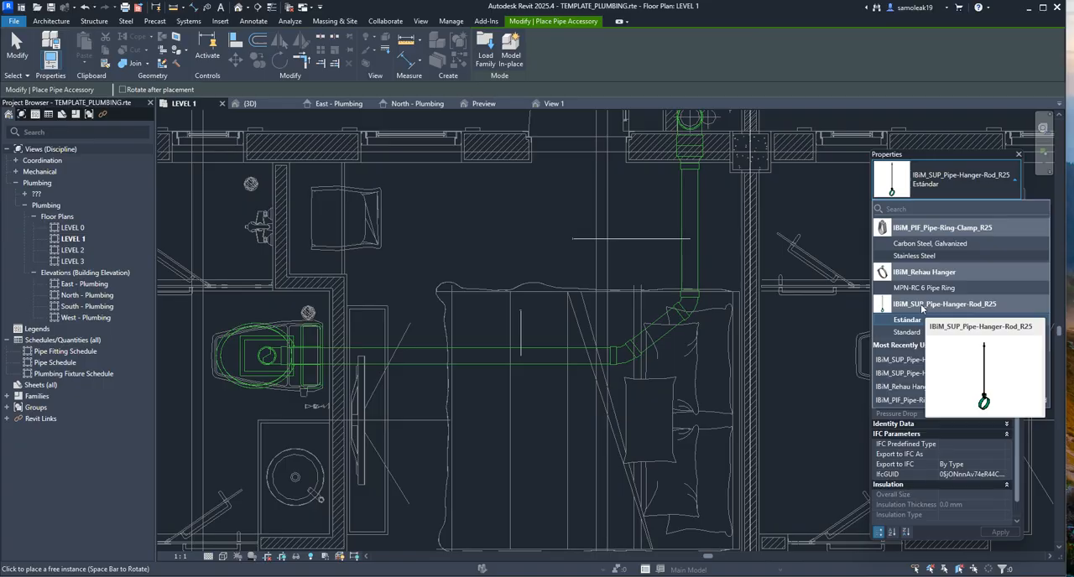
{"action": "scroll", "coordinate": [480, 362], "scroll_direction": "up", "scroll_amount": 3}
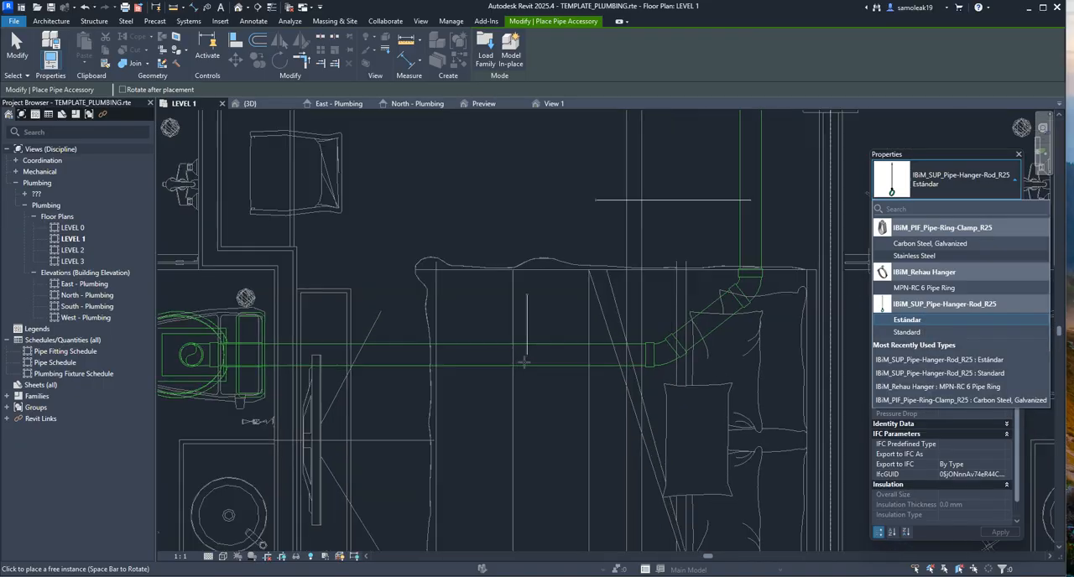
{"action": "left_click", "coordinate": [571, 354]}
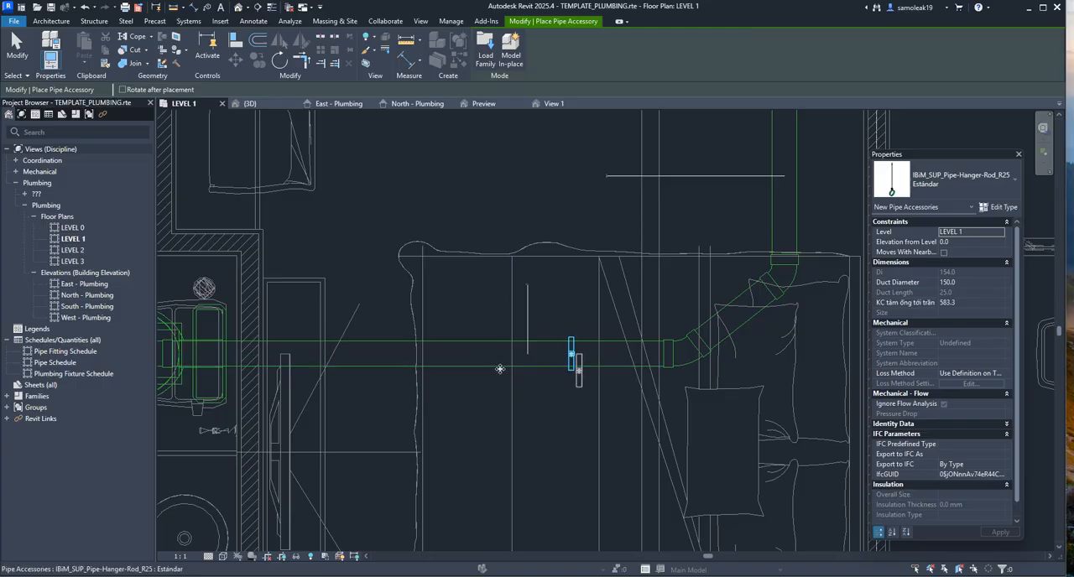
{"action": "left_click", "coordinate": [471, 355]}
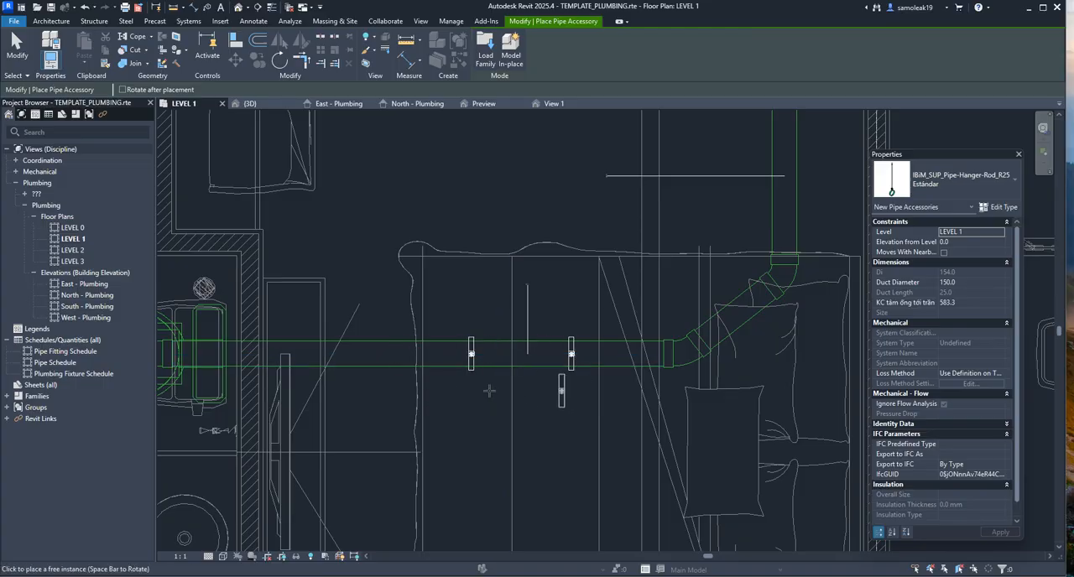
{"action": "scroll", "coordinate": [475, 360], "scroll_direction": "up", "scroll_amount": 5}
{"action": "key", "text": "Escape"}
{"action": "key", "text": "Escape"}
Move the left of the two pipe hangers further along the pipe, keeping it centred on the pipe axis
{"action": "left_click", "coordinate": [466, 360]}
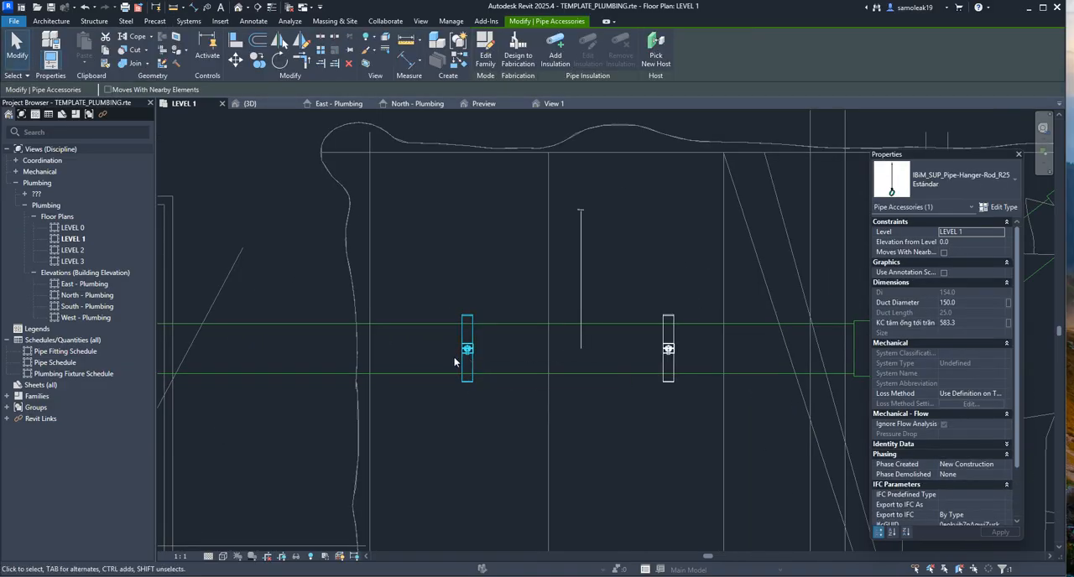
{"action": "key", "text": "Escape"}
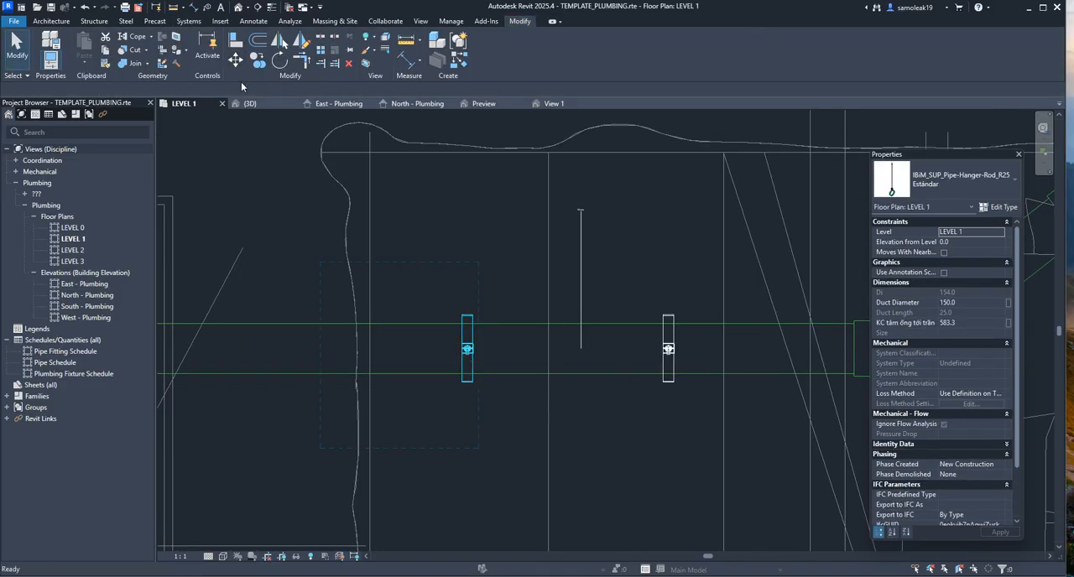
{"action": "key", "text": "m"}
{"action": "key", "text": "v"}
{"action": "left_click", "coordinate": [468, 349]}
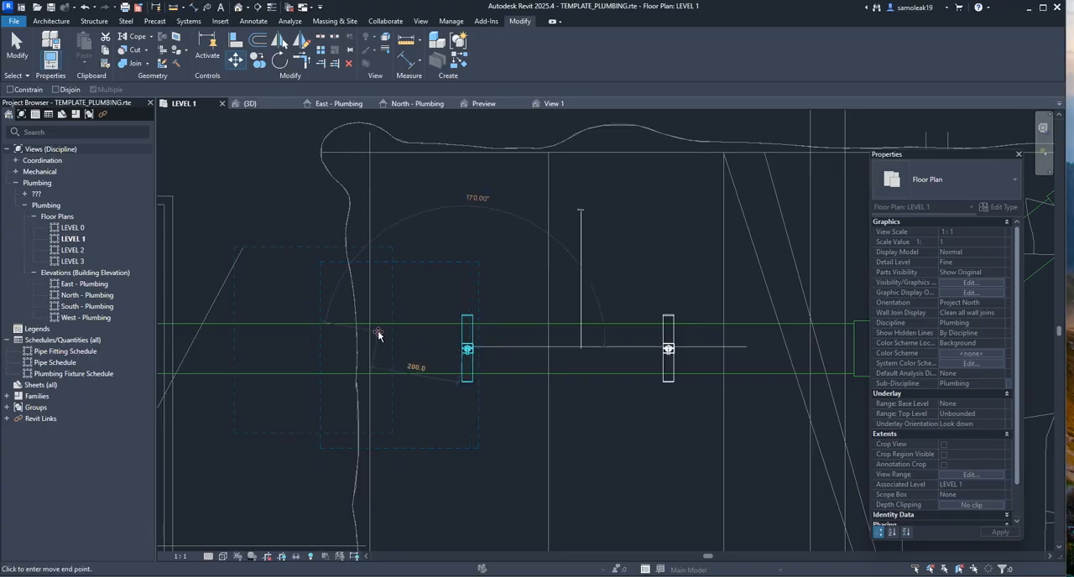
{"action": "left_click", "coordinate": [467, 356]}
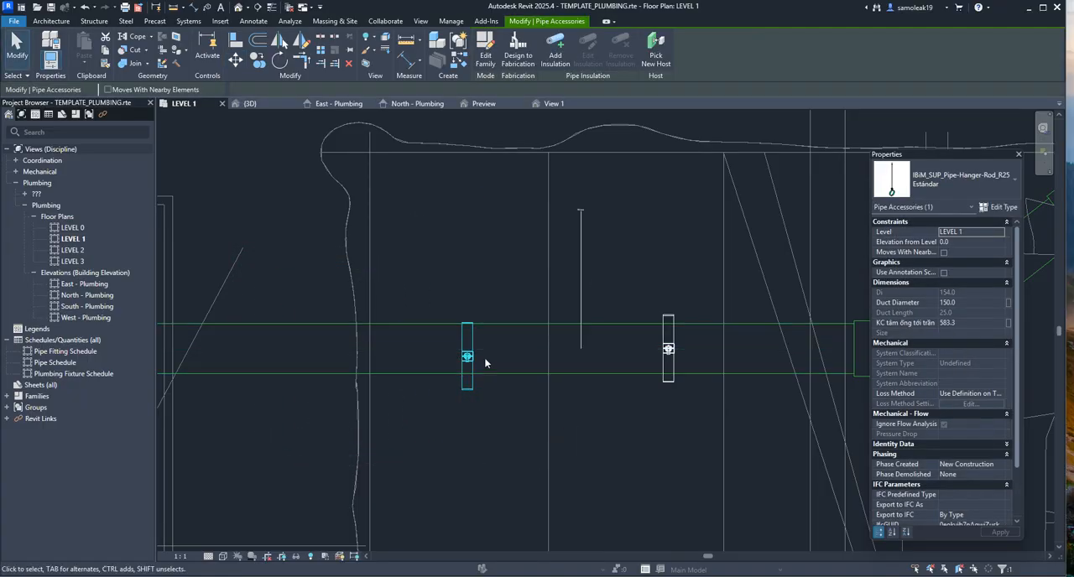
{"action": "left_click_drag", "start_coordinate": [472, 338], "coordinate": [351, 349]}
{"action": "key", "text": "Escape"}
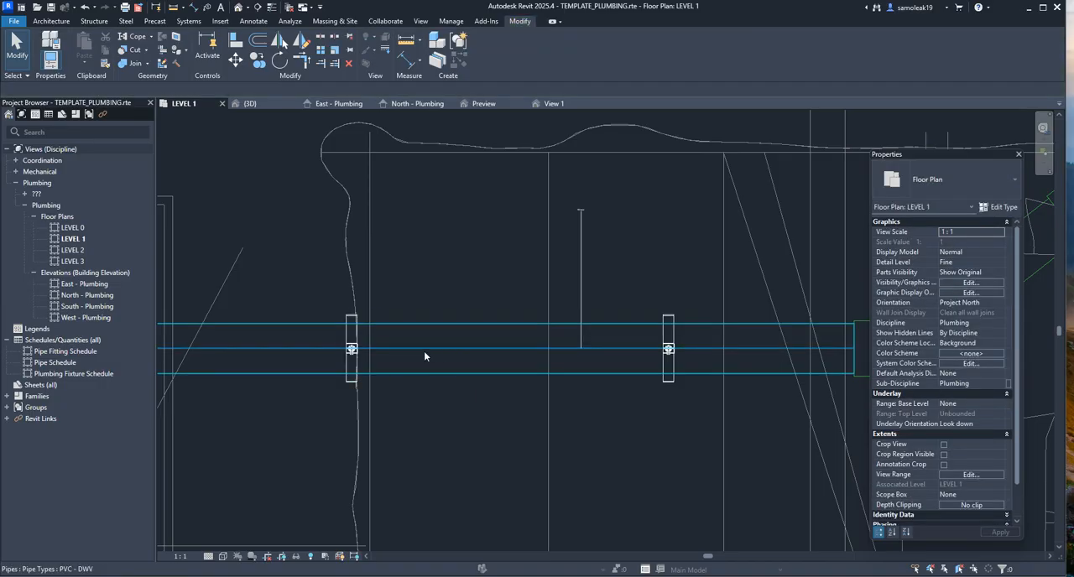
Delete the left pipe hanger from the LEVEL 1 plan
{"action": "scroll", "coordinate": [663, 357], "scroll_direction": "up", "scroll_amount": 1}
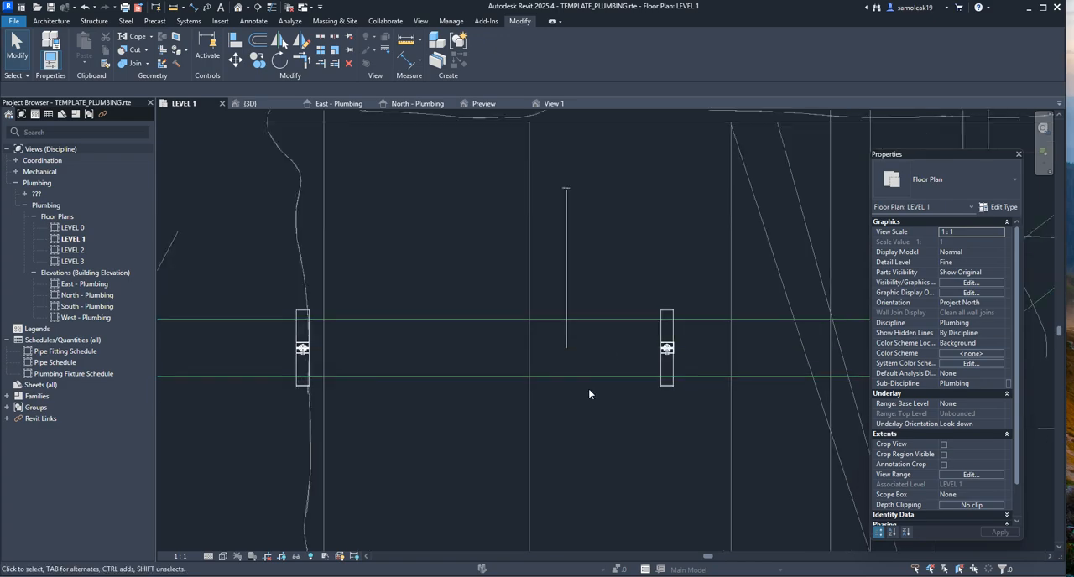
{"action": "scroll", "coordinate": [583, 379], "scroll_direction": "down", "scroll_amount": 2}
{"action": "scroll", "coordinate": [587, 390], "scroll_direction": "up", "scroll_amount": 1}
{"action": "middle_click_drag", "start_coordinate": [632, 406], "coordinate": [597, 410]}
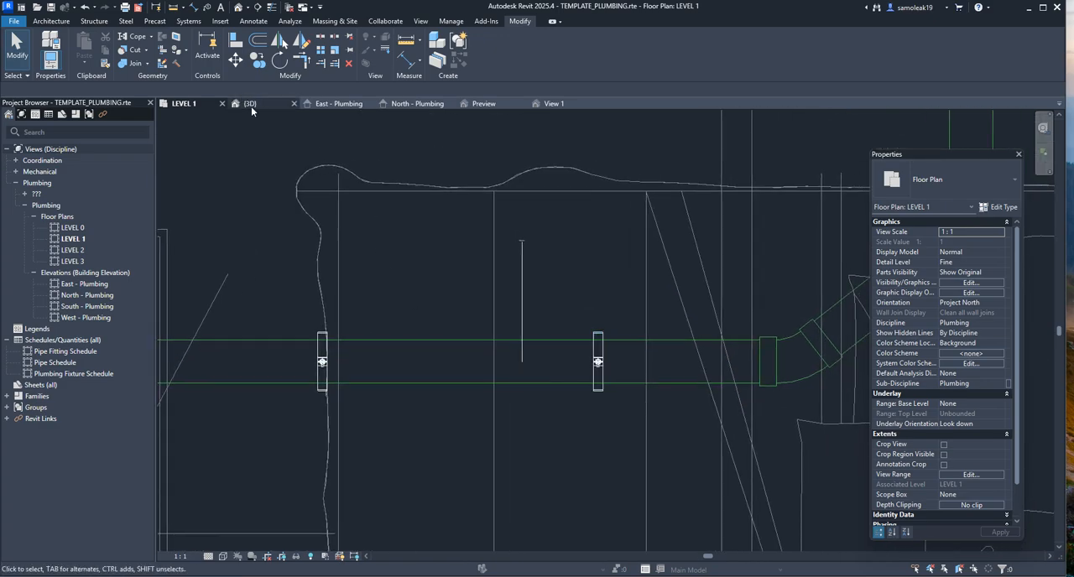
{"action": "left_click", "coordinate": [321, 362]}
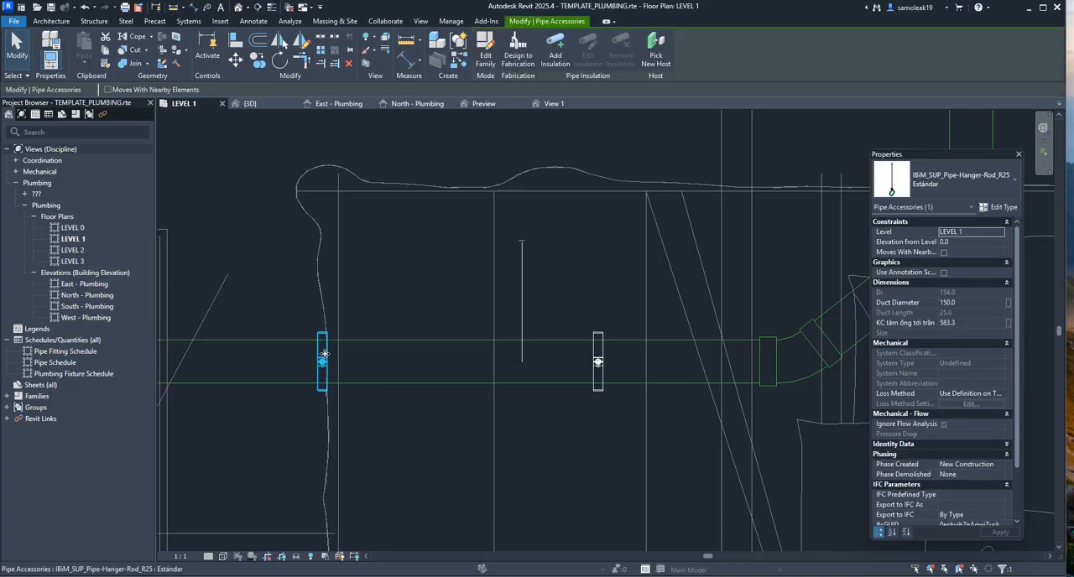
{"action": "key", "text": "Escape"}
Switch to the {3D} view and delete the duct hanger clamped around the horizontal drain pipe
{"action": "left_click", "coordinate": [258, 106]}
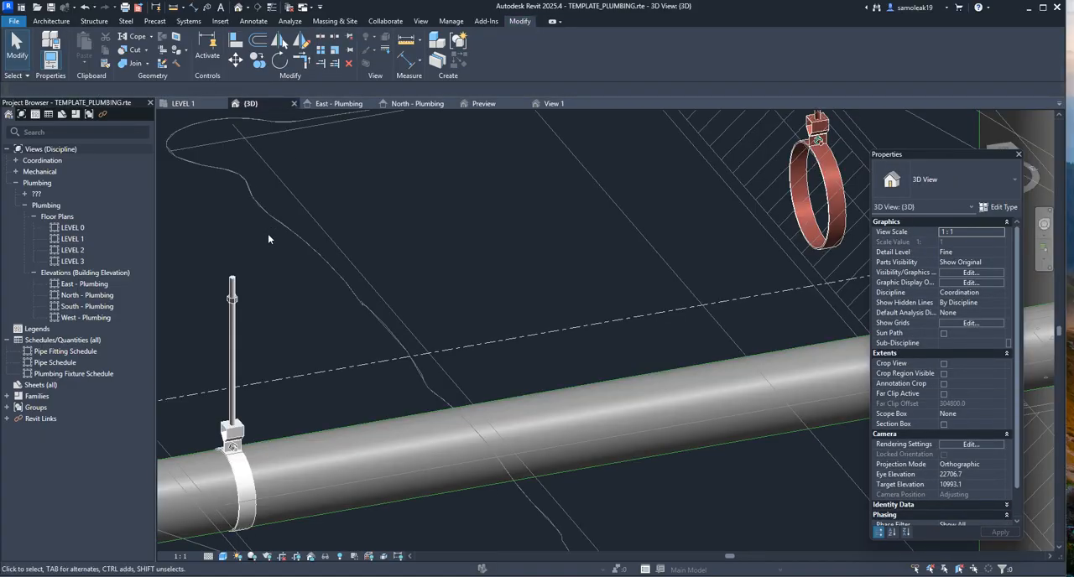
{"action": "scroll", "coordinate": [328, 264], "scroll_direction": "down", "scroll_amount": 3}
{"action": "middle_click_drag", "start_coordinate": [445, 327], "coordinate": [537, 395], "text": "shift"}
{"action": "scroll", "coordinate": [597, 319], "scroll_direction": "up", "scroll_amount": 3}
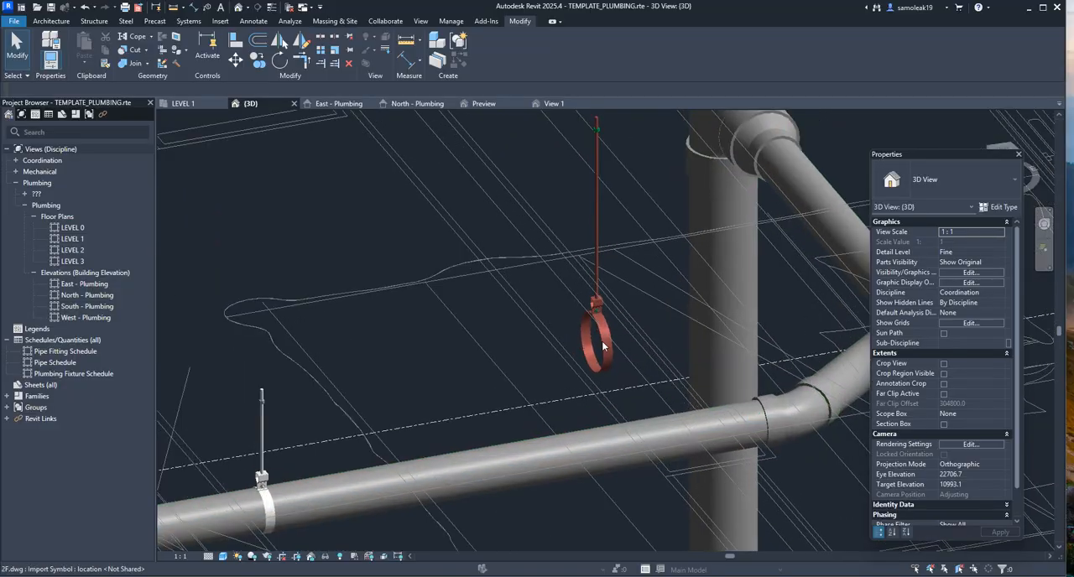
{"action": "scroll", "coordinate": [590, 333], "scroll_direction": "down", "scroll_amount": 4}
{"action": "scroll", "coordinate": [465, 377], "scroll_direction": "up", "scroll_amount": 4}
{"action": "scroll", "coordinate": [352, 436], "scroll_direction": "up", "scroll_amount": 2}
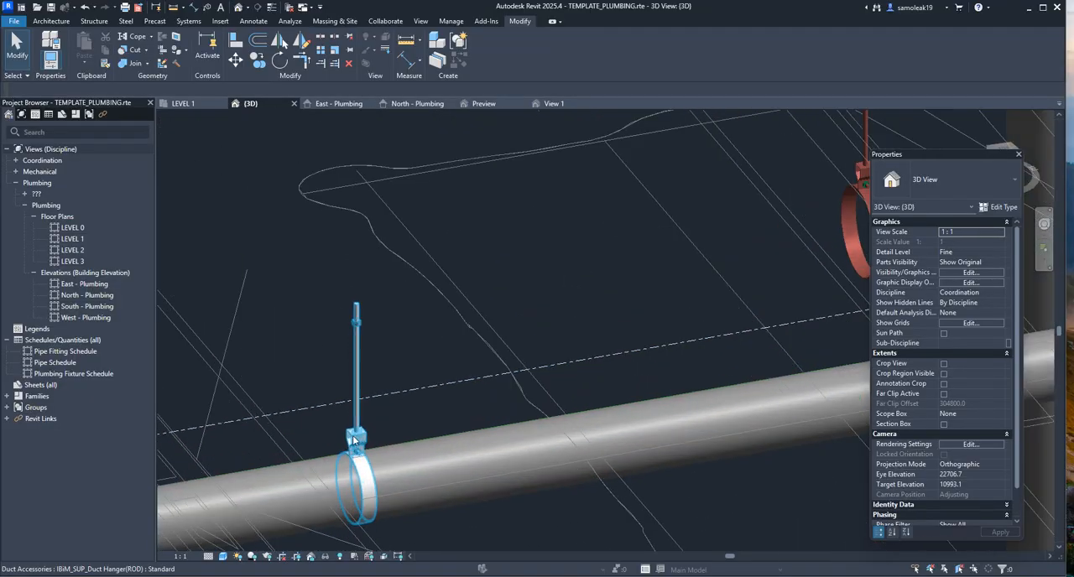
{"action": "left_click", "coordinate": [356, 431]}
{"action": "key", "text": "Delete"}
{"action": "scroll", "coordinate": [297, 414], "scroll_direction": "down", "scroll_amount": 3}
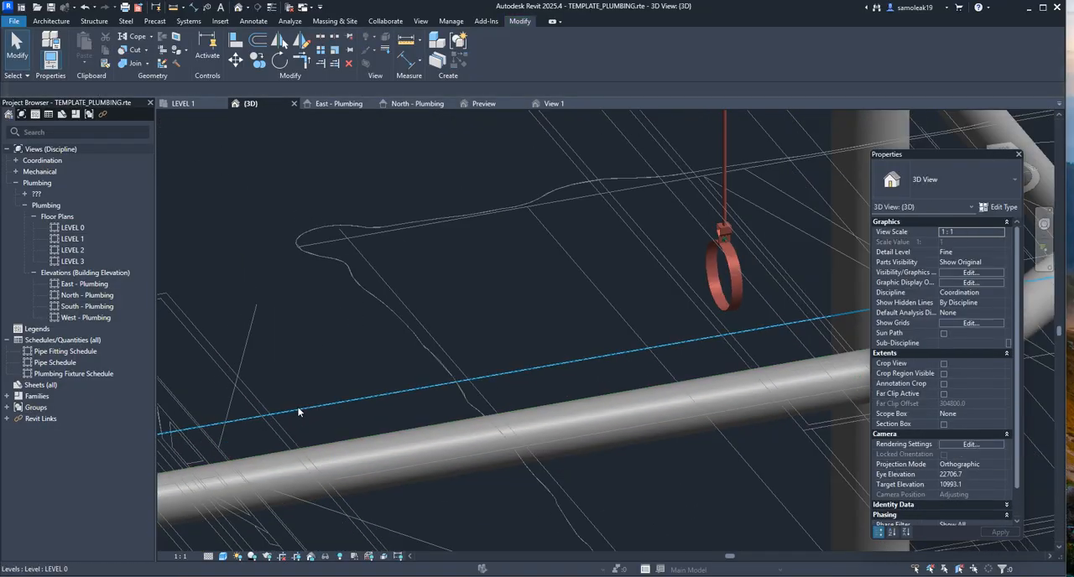
{"action": "middle_click_drag", "start_coordinate": [590, 338], "coordinate": [506, 407]}
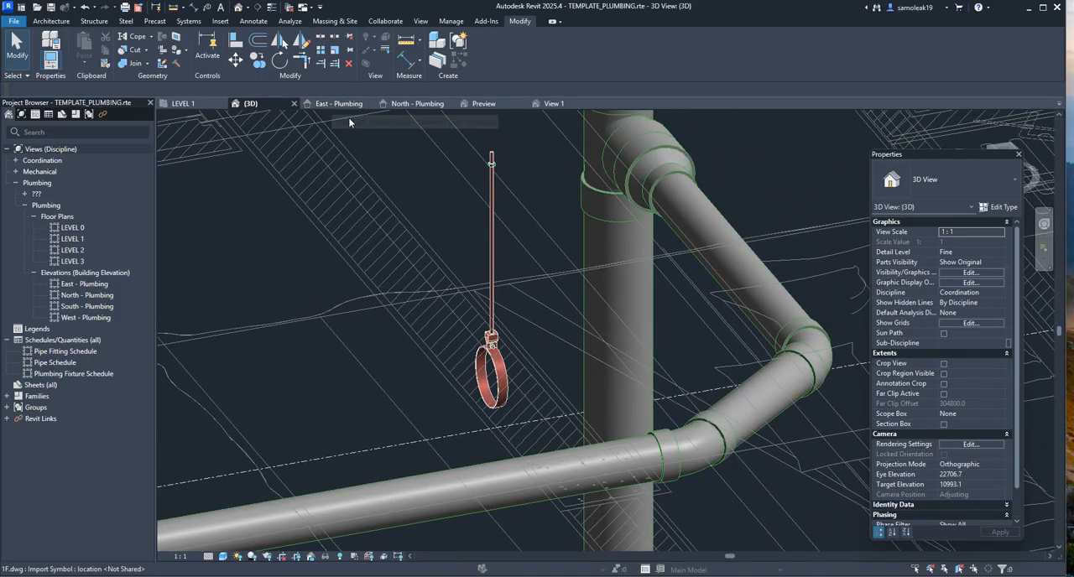
Close the View 1, Preview, North - Plumbing, East - Plumbing and {3D} views, keeping only LEVEL 1 open
{"action": "left_click", "coordinate": [594, 104]}
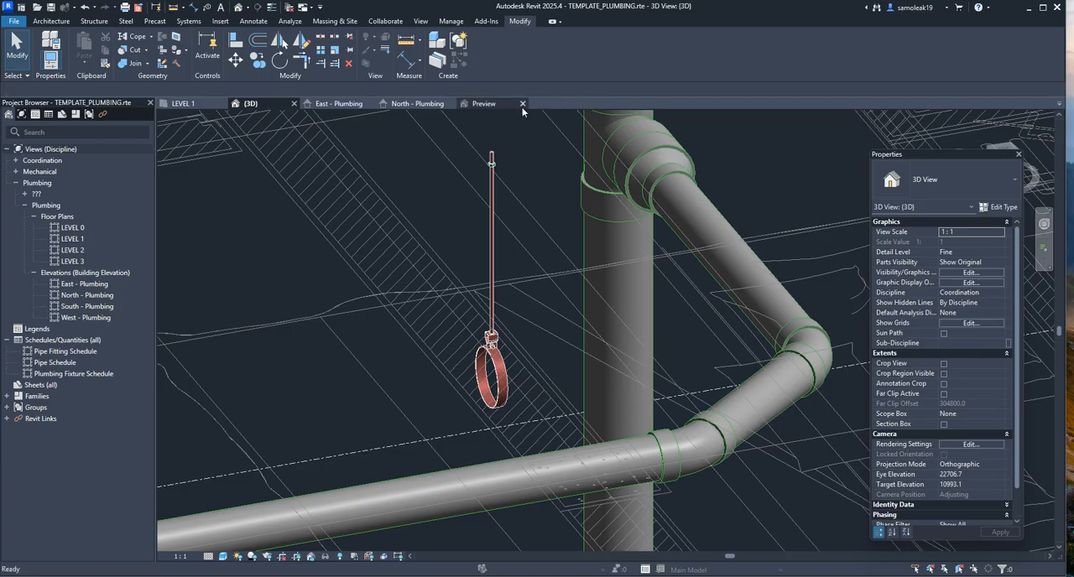
{"action": "left_click", "coordinate": [453, 104]}
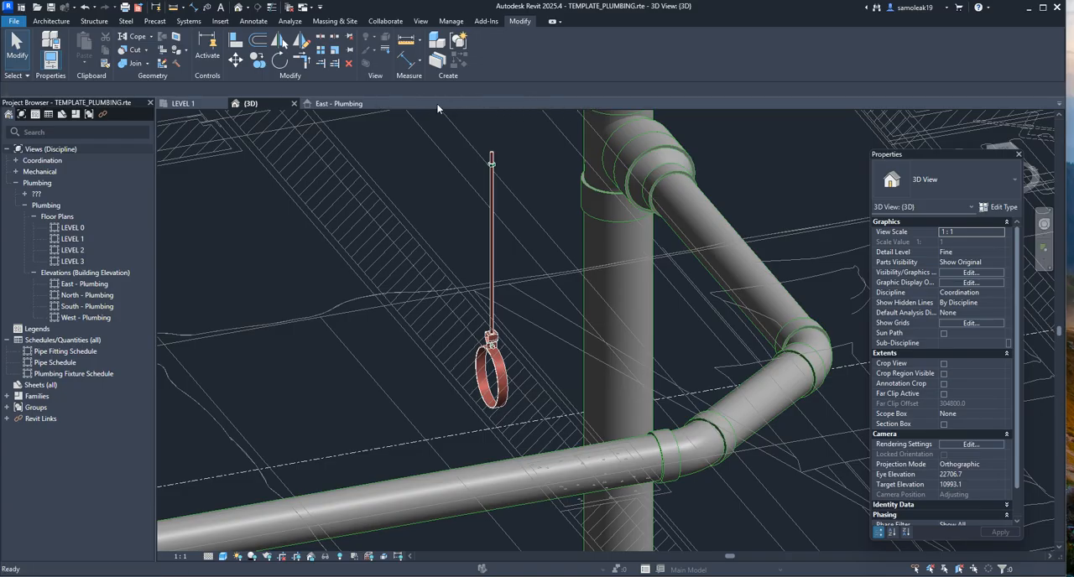
{"action": "left_click", "coordinate": [370, 104]}
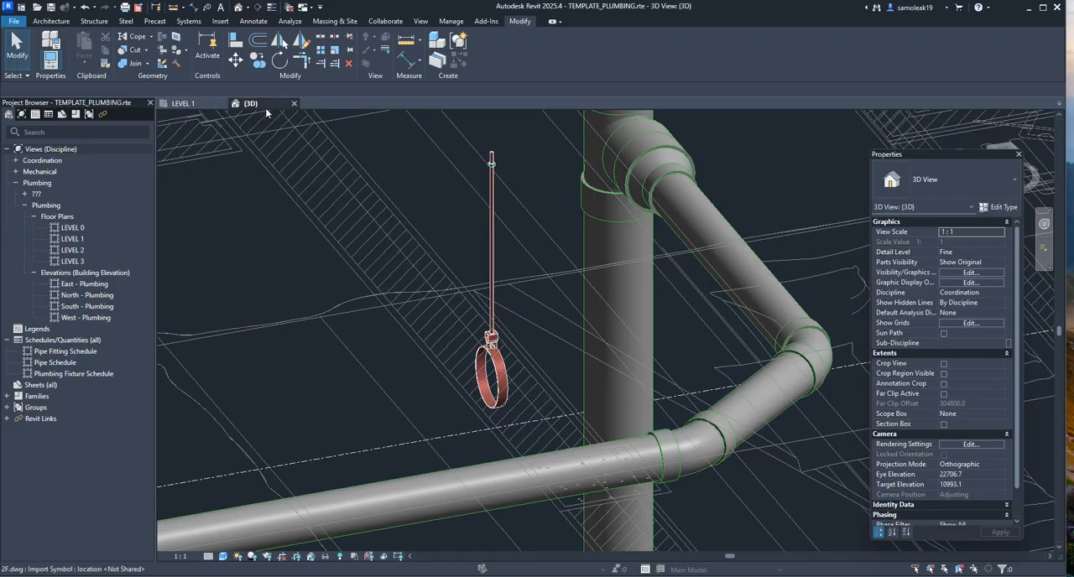
{"action": "left_click", "coordinate": [294, 105]}
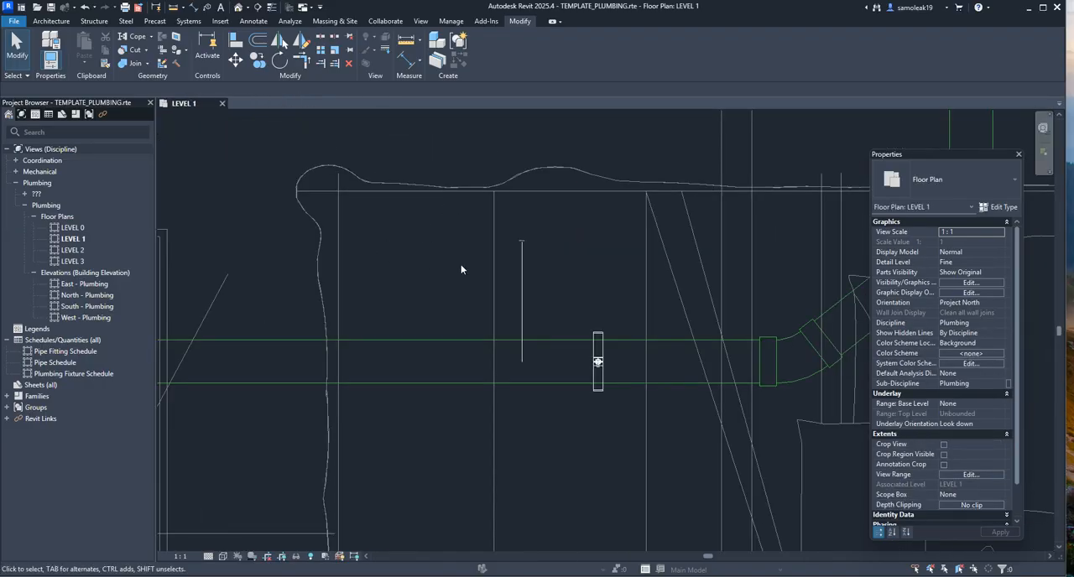
Reopen the default 3D view to examine the remaining hanger's position relative to the drain pipe, and return to the LEVEL 1 plan
{"action": "scroll", "coordinate": [427, 275], "scroll_direction": "up", "scroll_amount": 4}
{"action": "scroll", "coordinate": [531, 314], "scroll_direction": "down", "scroll_amount": 3}
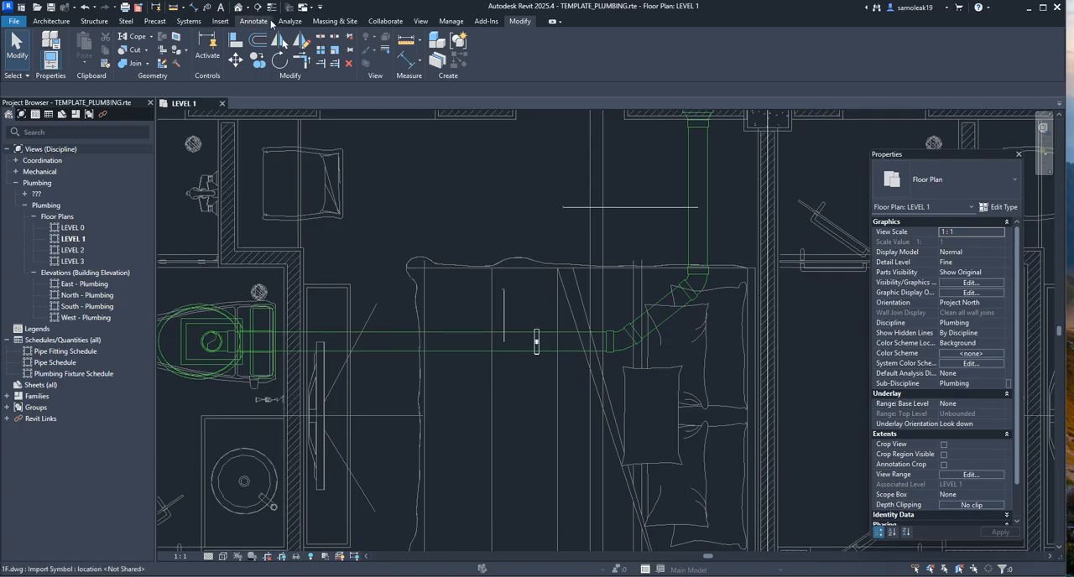
{"action": "left_click", "coordinate": [240, 7]}
{"action": "scroll", "coordinate": [432, 268], "scroll_direction": "up", "scroll_amount": 8}
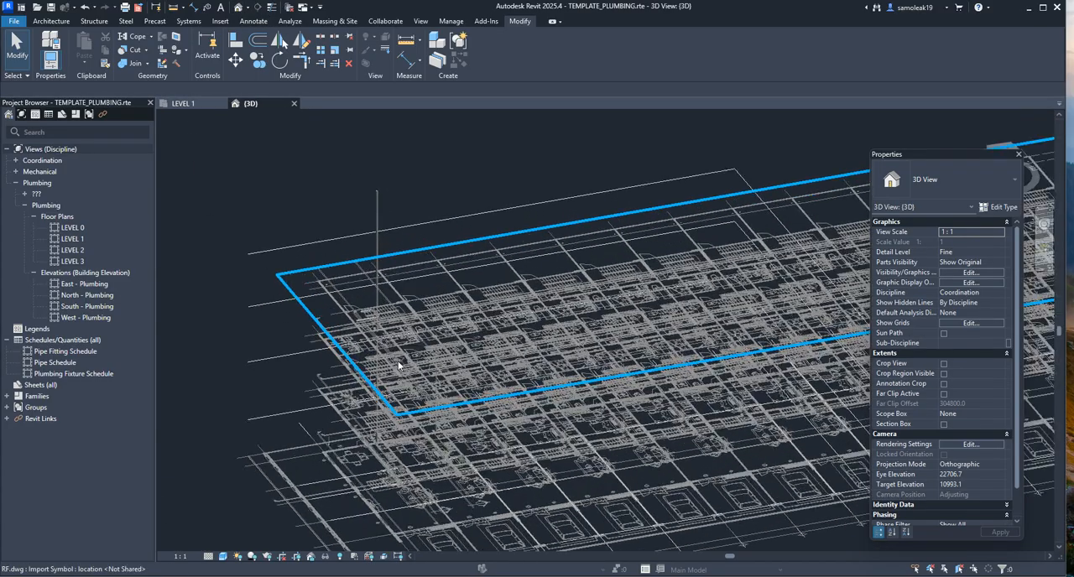
{"action": "scroll", "coordinate": [367, 406], "scroll_direction": "up", "scroll_amount": 10}
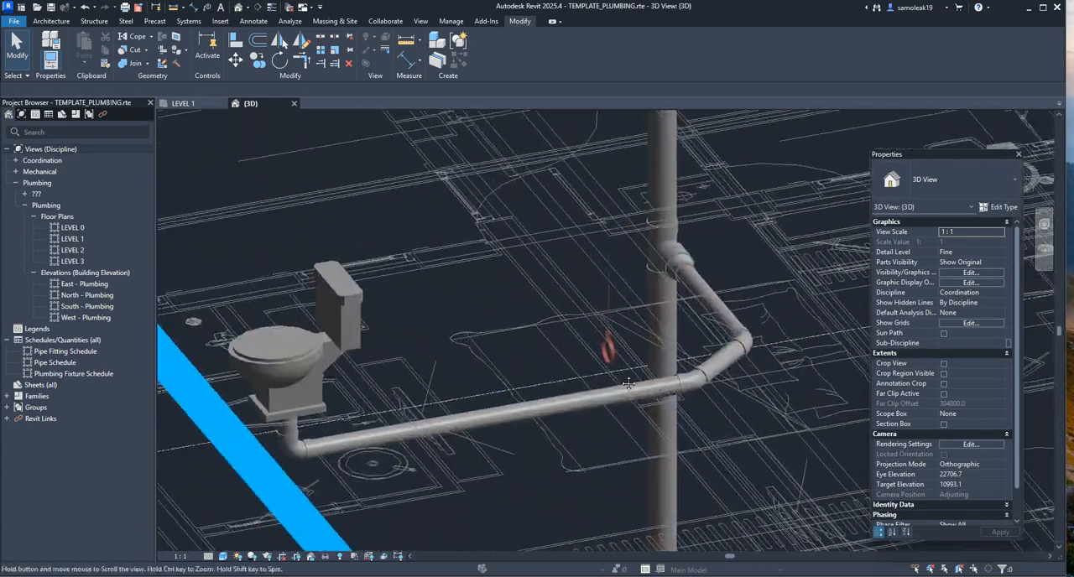
{"action": "middle_click_drag", "start_coordinate": [636, 359], "coordinate": [648, 352], "text": "shift"}
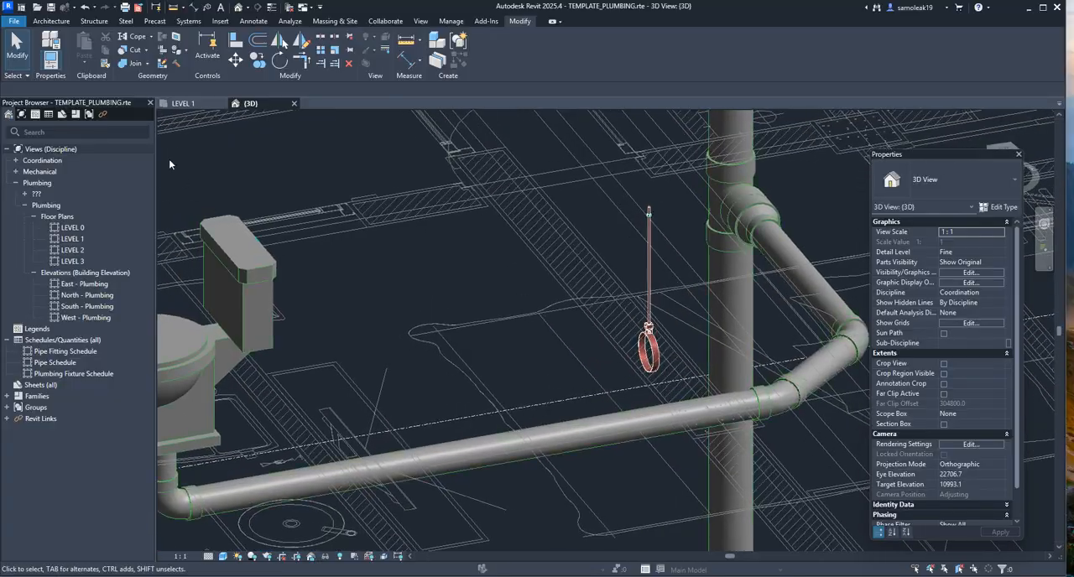
{"action": "left_click", "coordinate": [184, 105]}
{"action": "scroll", "coordinate": [555, 345], "scroll_direction": "down", "scroll_amount": 2}
{"action": "scroll", "coordinate": [555, 345], "scroll_direction": "up", "scroll_amount": 3}
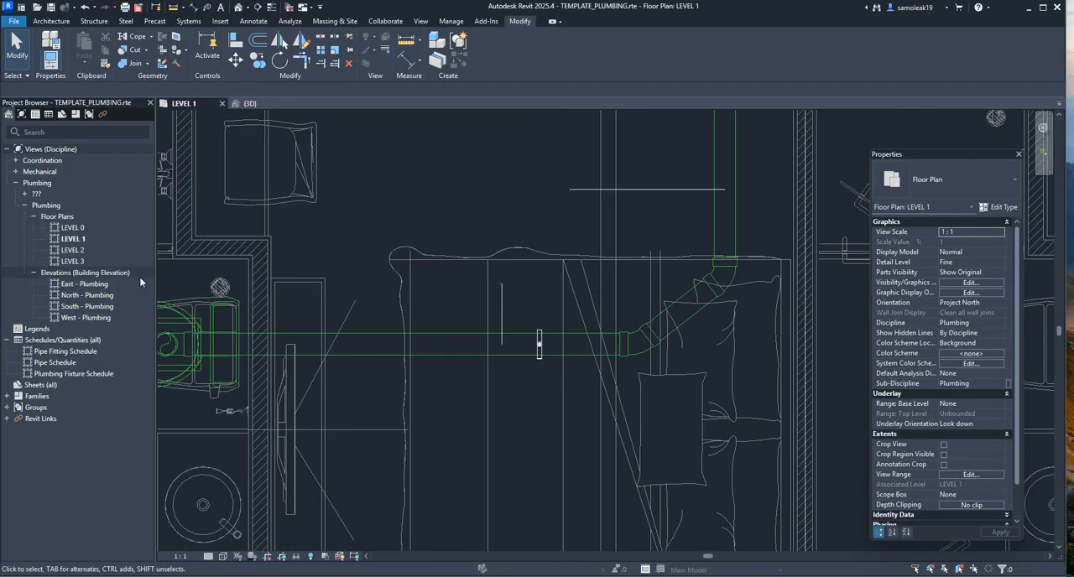
Open the East - Plumbing elevation and examine the hanger's height around the toilet and its drain pipe
{"action": "left_click", "coordinate": [84, 284]}
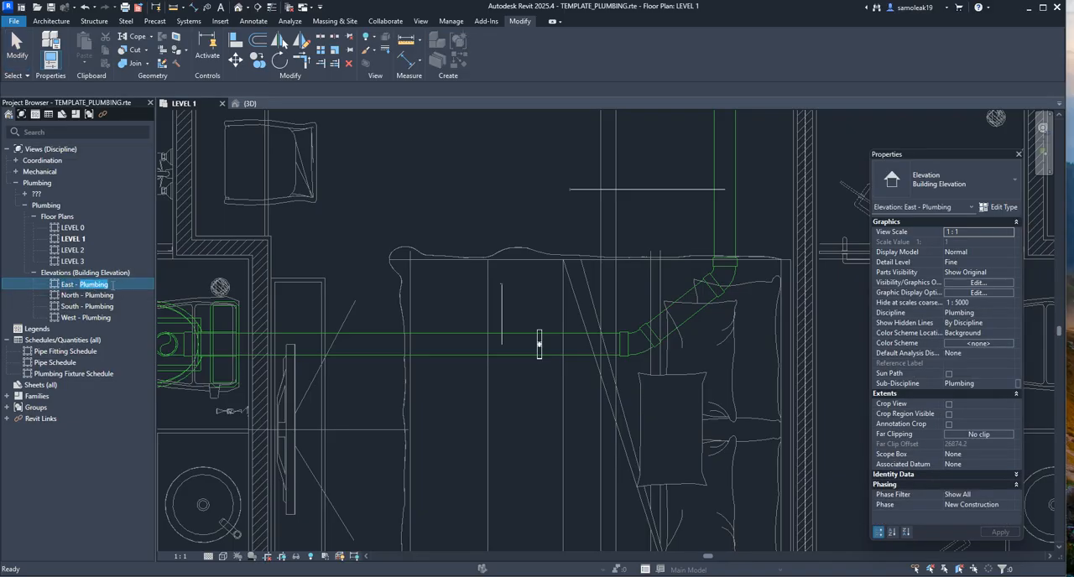
{"action": "key", "text": "Escape"}
{"action": "double_click", "coordinate": [100, 287]}
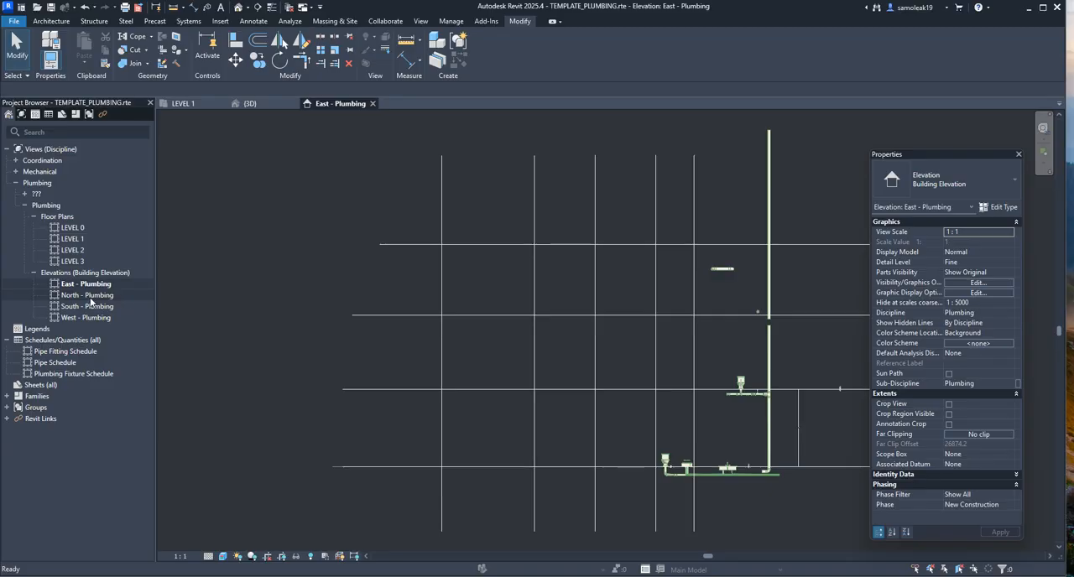
{"action": "scroll", "coordinate": [755, 395], "scroll_direction": "up", "scroll_amount": 10}
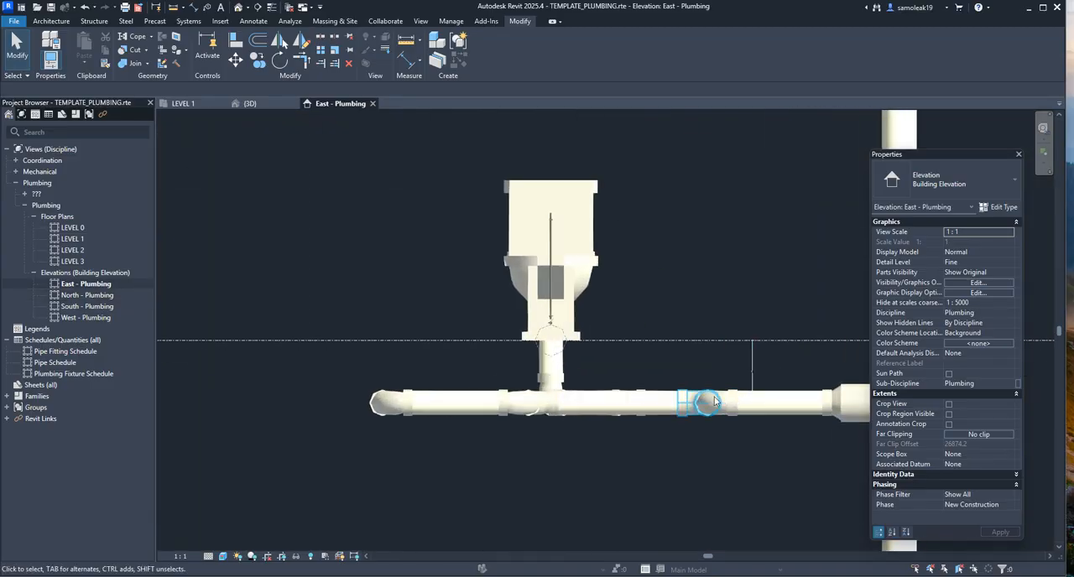
{"action": "scroll", "coordinate": [714, 402], "scroll_direction": "up", "scroll_amount": 2}
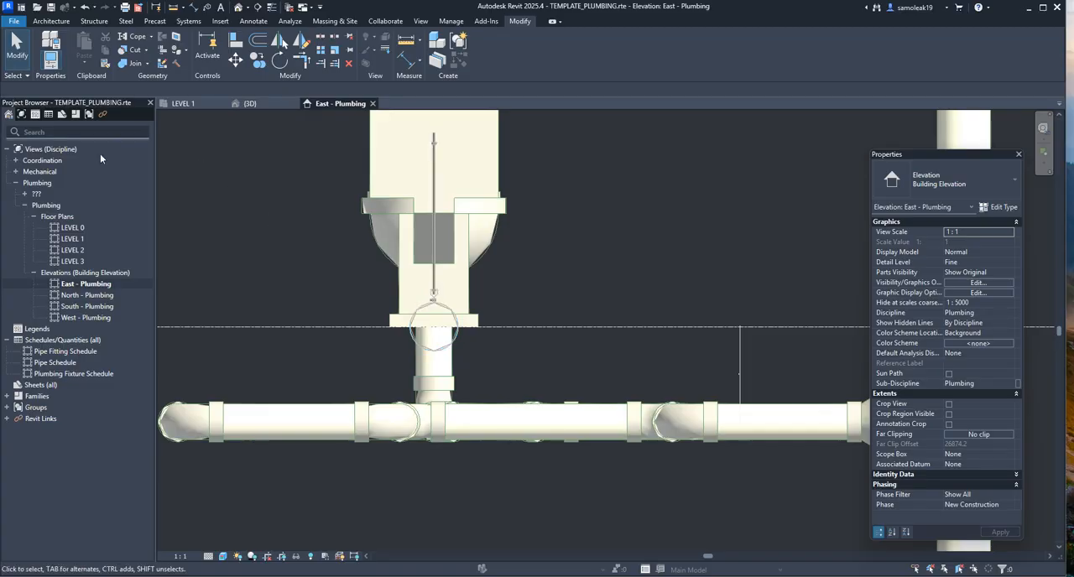
Open the North - Plumbing elevation and examine the rod hanger's height above the horizontal drain pipe
{"action": "double_click", "coordinate": [88, 294]}
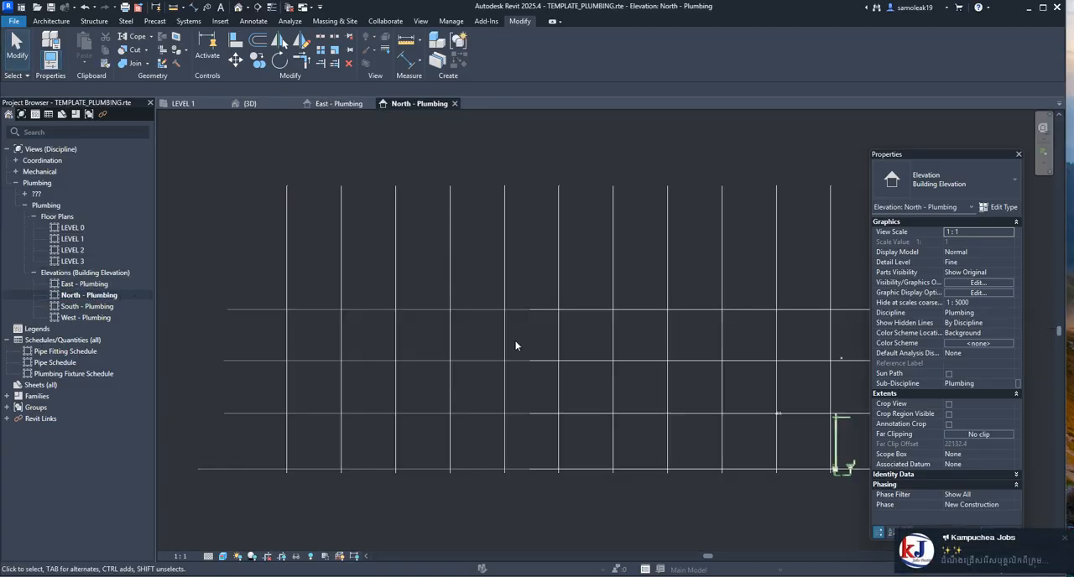
{"action": "scroll", "coordinate": [516, 345], "scroll_direction": "up", "scroll_amount": 10}
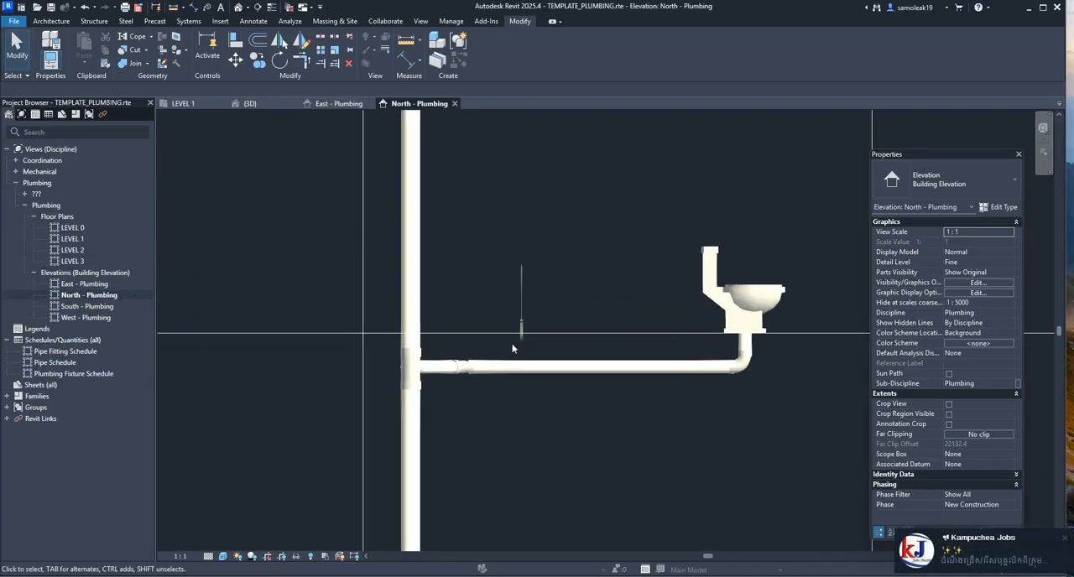
{"action": "scroll", "coordinate": [512, 347], "scroll_direction": "up", "scroll_amount": 5}
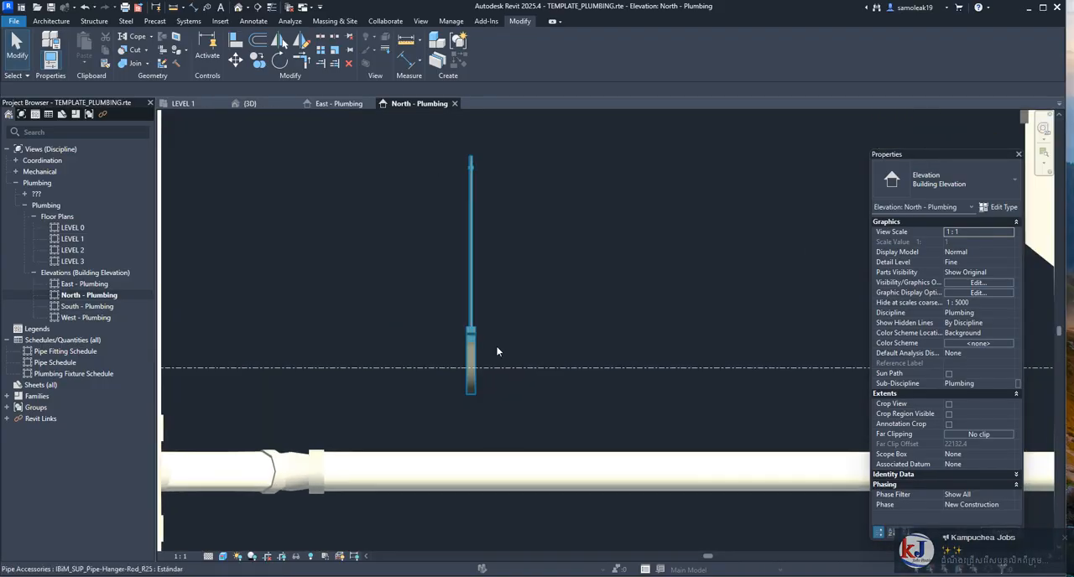
{"action": "scroll", "coordinate": [496, 345], "scroll_direction": "down", "scroll_amount": 6}
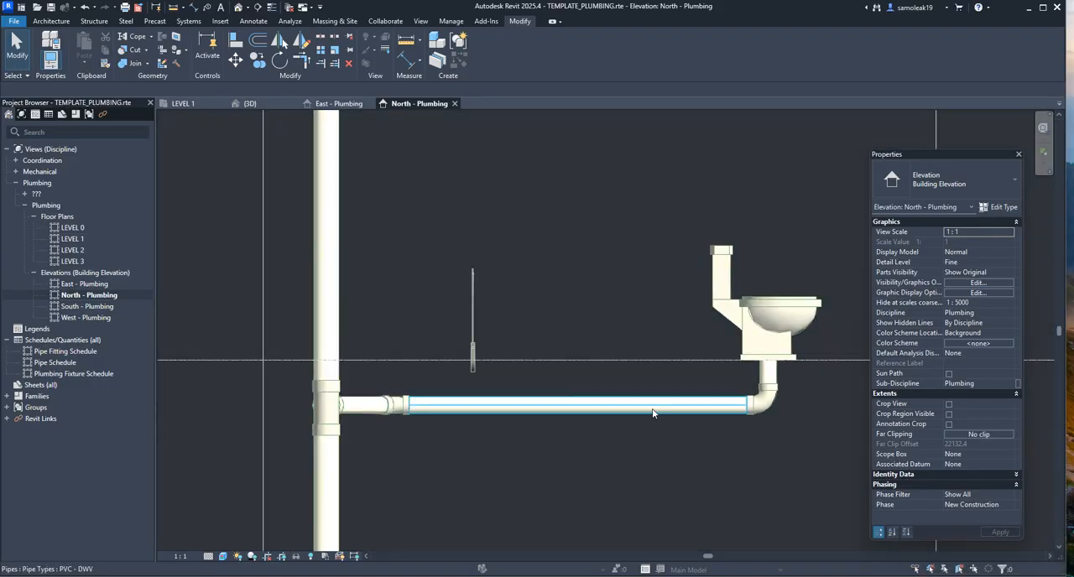
{"action": "middle_click_drag", "start_coordinate": [652, 412], "coordinate": [517, 393]}
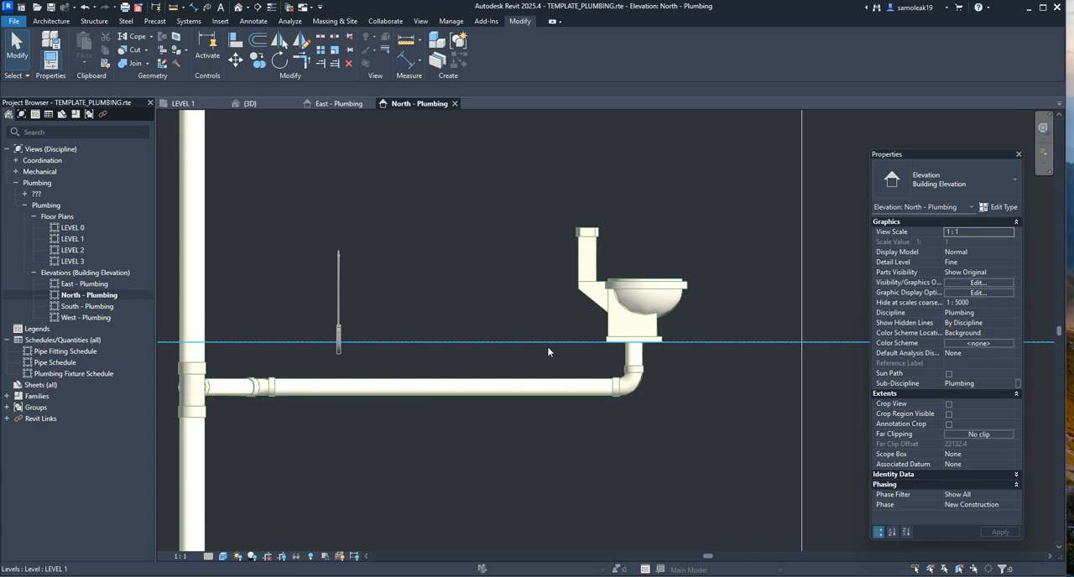
{"action": "scroll", "coordinate": [334, 344], "scroll_direction": "up", "scroll_amount": 2}
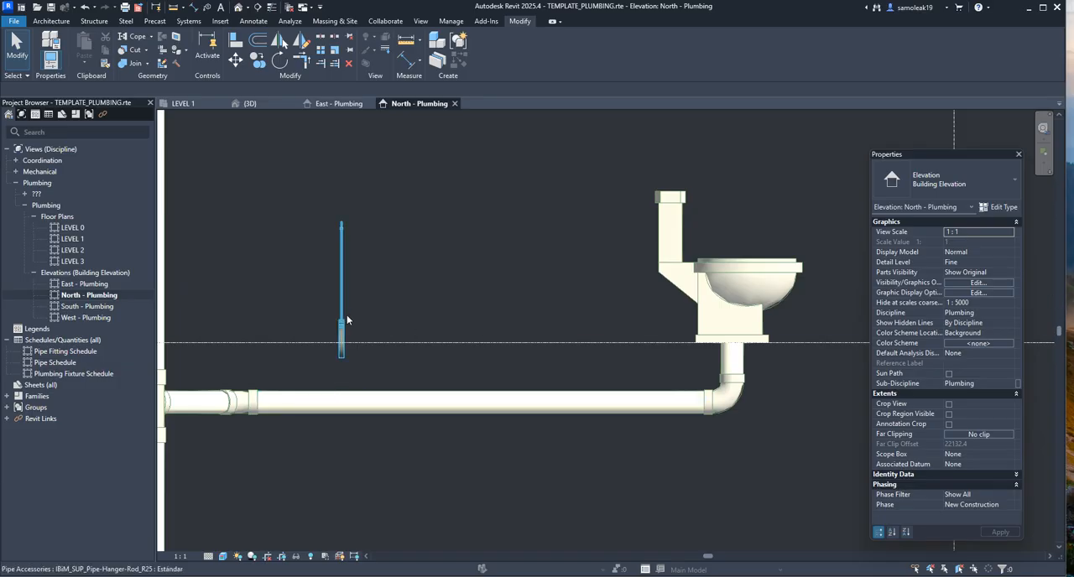
Lower the rod pipe hanger onto the drain pipe by setting its Elevation from Level to -300
{"action": "left_click", "coordinate": [346, 317]}
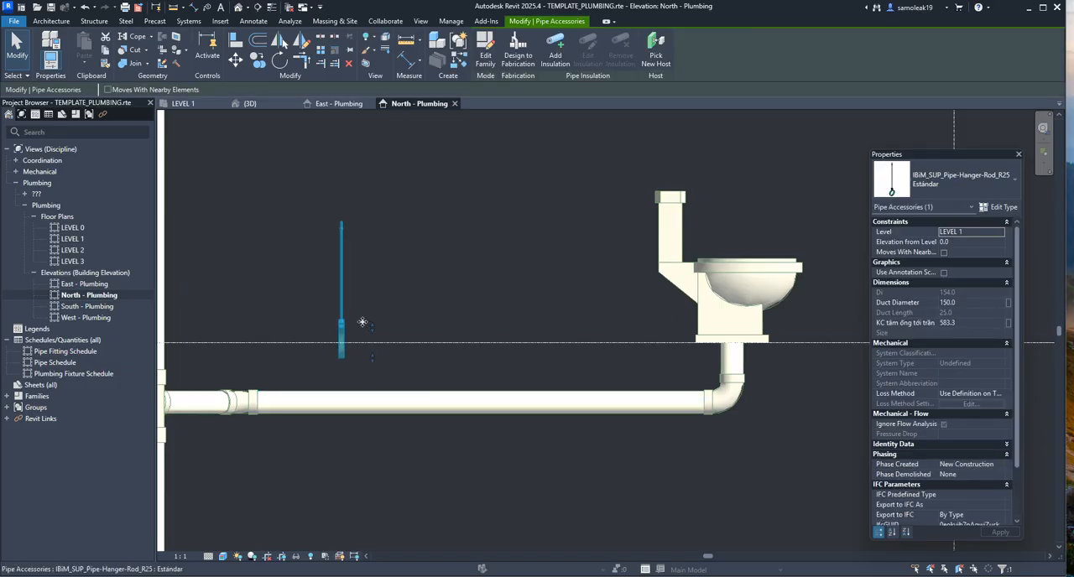
{"action": "left_click", "coordinate": [962, 321]}
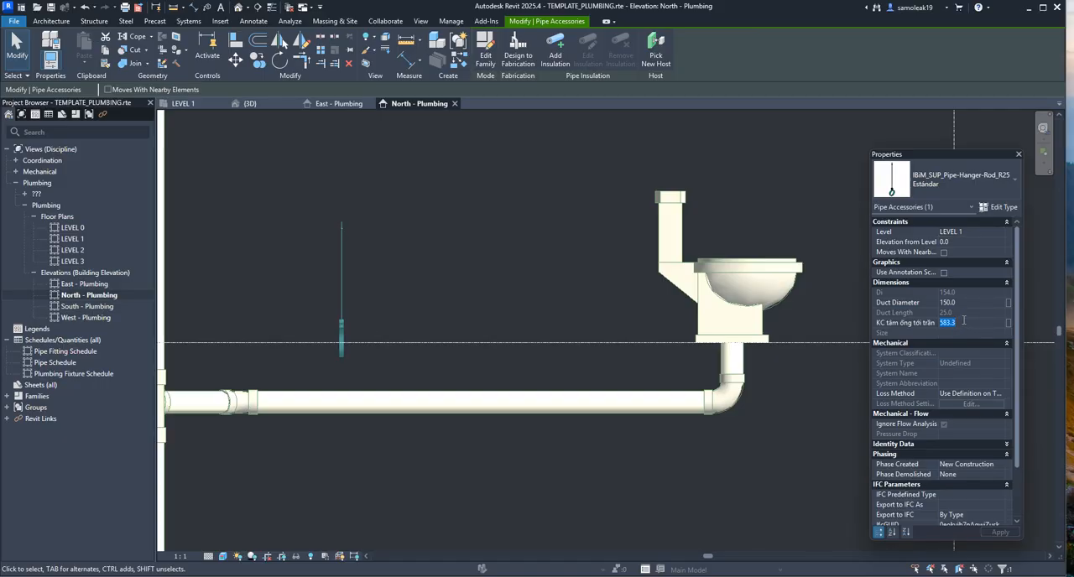
{"action": "left_click", "coordinate": [963, 242]}
{"action": "type", "text": "-3"}
{"action": "key", "text": "Return"}
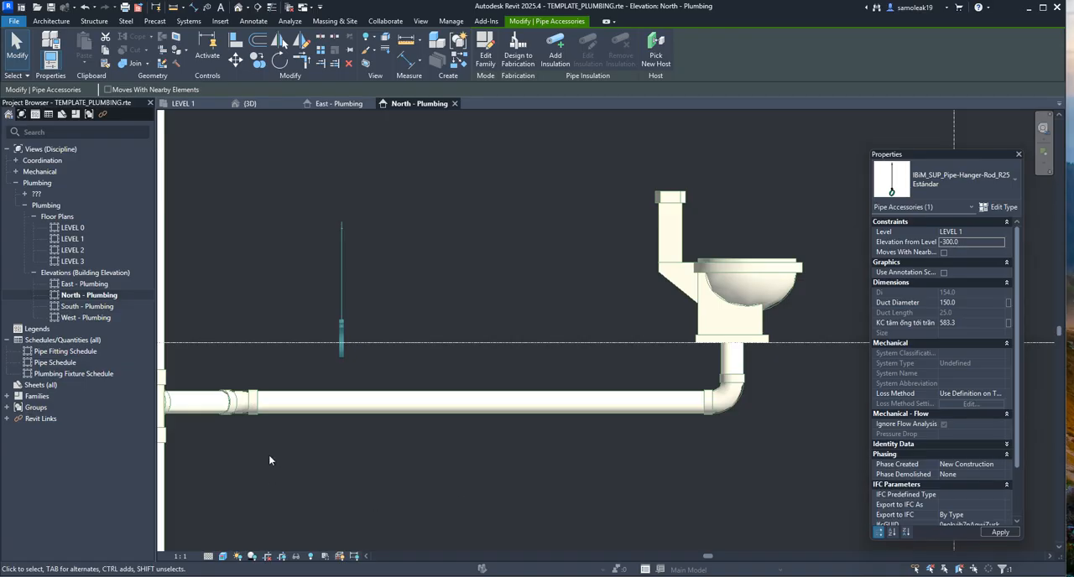
{"action": "scroll", "coordinate": [343, 373], "scroll_direction": "up", "scroll_amount": 3}
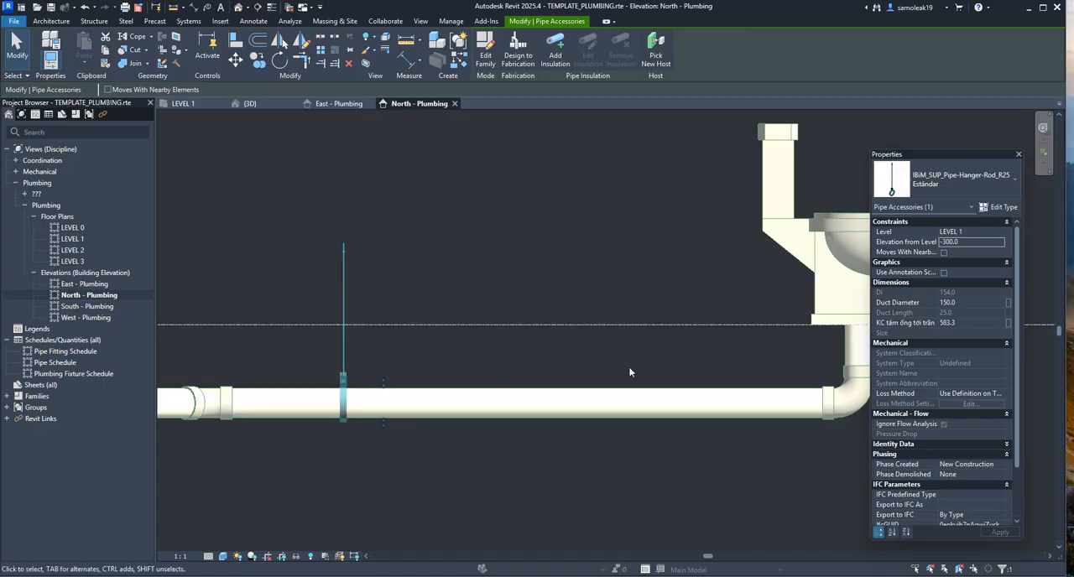
Shorten the hanger's rod by setting KC tâm ống tới trần to 300, and check its top against the level line
{"action": "left_click", "coordinate": [963, 323]}
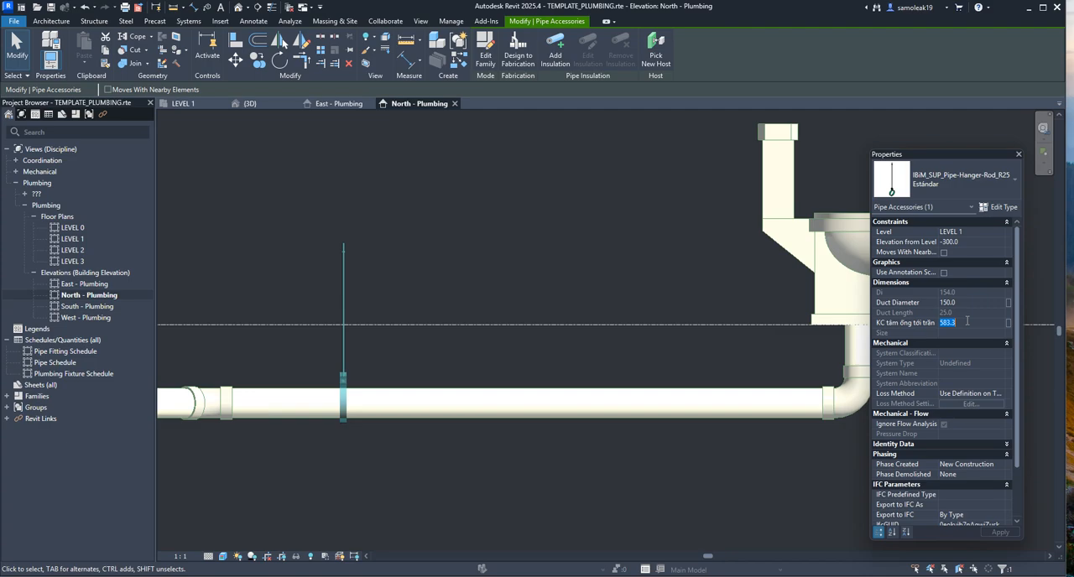
{"action": "type", "text": "300.0"}
{"action": "scroll", "coordinate": [339, 331], "scroll_direction": "up", "scroll_amount": 5}
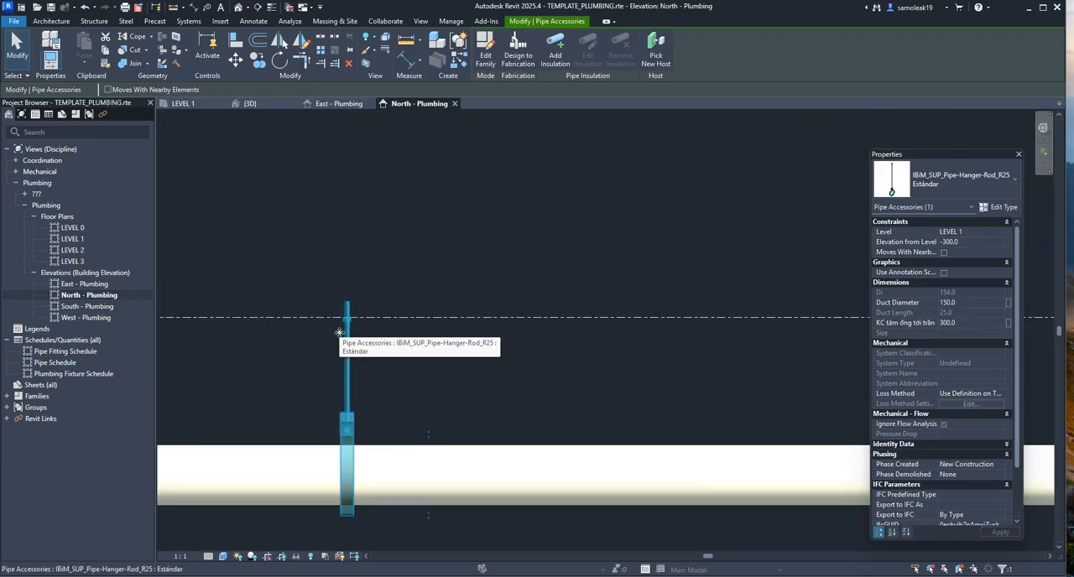
{"action": "scroll", "coordinate": [366, 289], "scroll_direction": "down", "scroll_amount": 4}
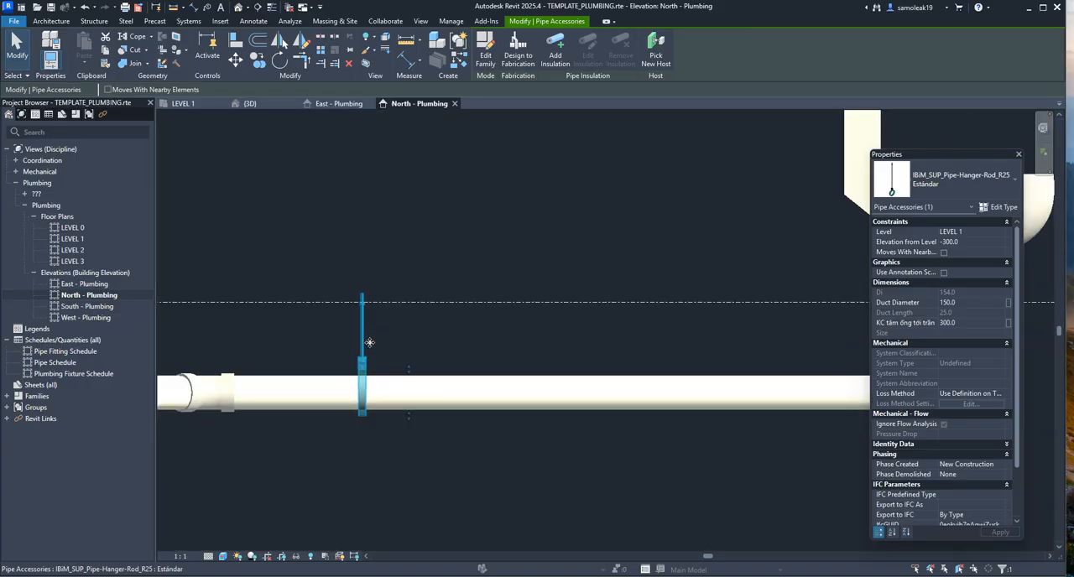
{"action": "scroll", "coordinate": [369, 346], "scroll_direction": "up", "scroll_amount": 2}
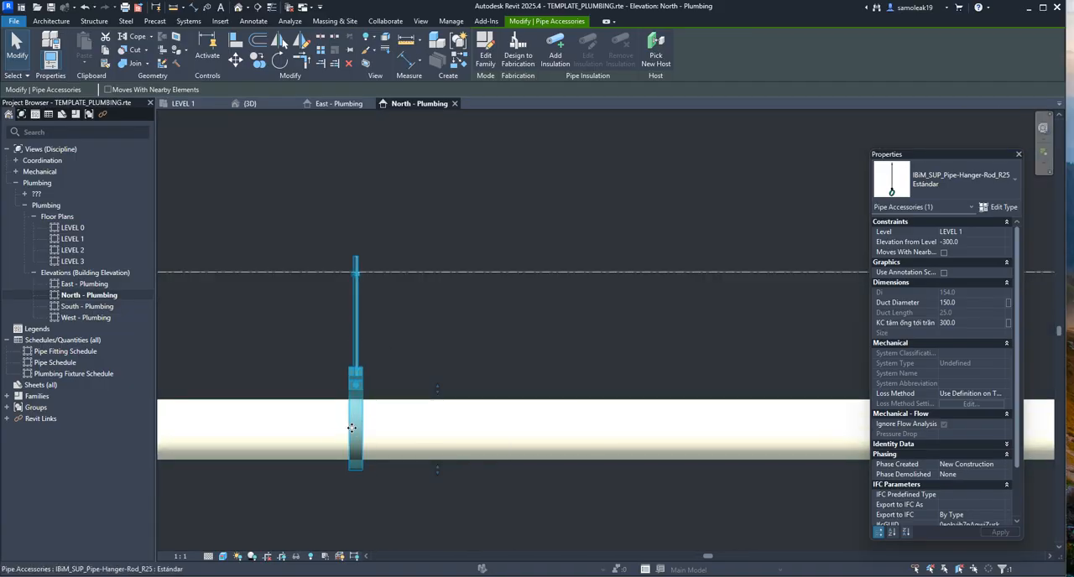
{"action": "scroll", "coordinate": [352, 432], "scroll_direction": "up", "scroll_amount": 3}
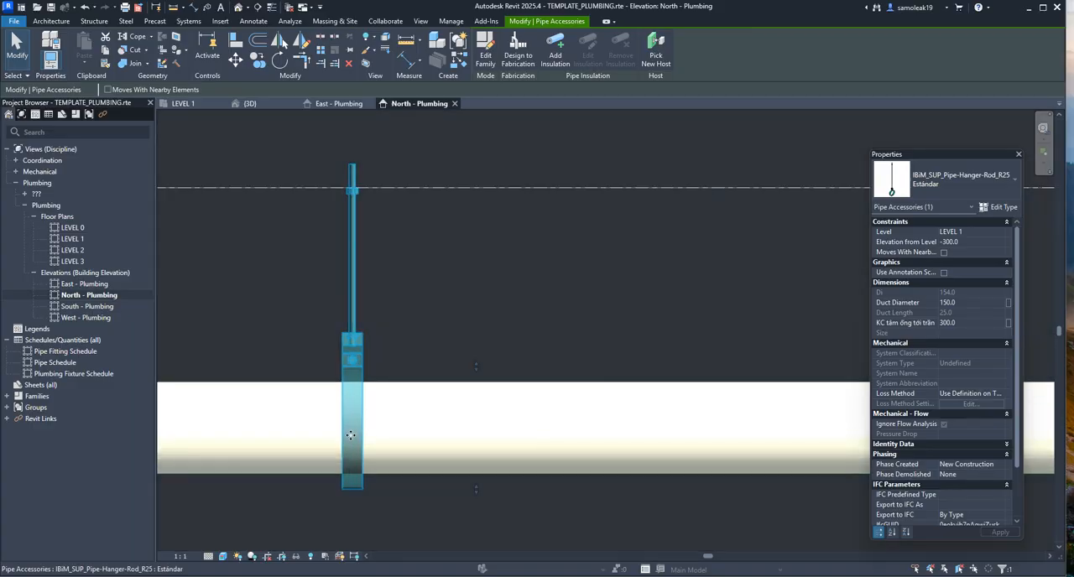
Switch to the {3D} view and examine how the hanger's ring fits around the drain pipe
{"action": "left_click", "coordinate": [251, 103]}
{"action": "scroll", "coordinate": [660, 412], "scroll_direction": "up", "scroll_amount": 3}
{"action": "middle_click_drag", "start_coordinate": [642, 470], "coordinate": [735, 456], "text": "shift"}
{"action": "scroll", "coordinate": [599, 418], "scroll_direction": "up", "scroll_amount": 3}
{"action": "scroll", "coordinate": [600, 416], "scroll_direction": "up", "scroll_amount": 2}
{"action": "mouse_move", "coordinate": [616, 413]}
{"action": "middle_mouse_down", "text": "shift"}
{"action": "mouse_move", "coordinate": [547, 320]}
{"action": "mouse_move", "coordinate": [548, 331]}
{"action": "mouse_move", "coordinate": [541, 288]}
{"action": "middle_mouse_up", "text": "shift"}
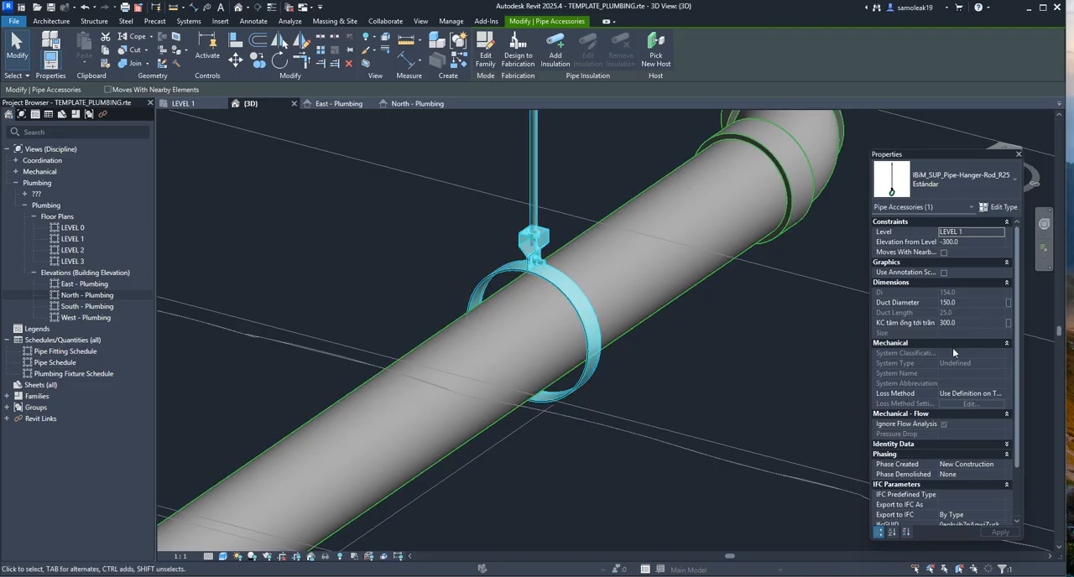
Try a Duct Diameter of 100 for the hanger's ring
{"action": "left_click", "coordinate": [960, 302]}
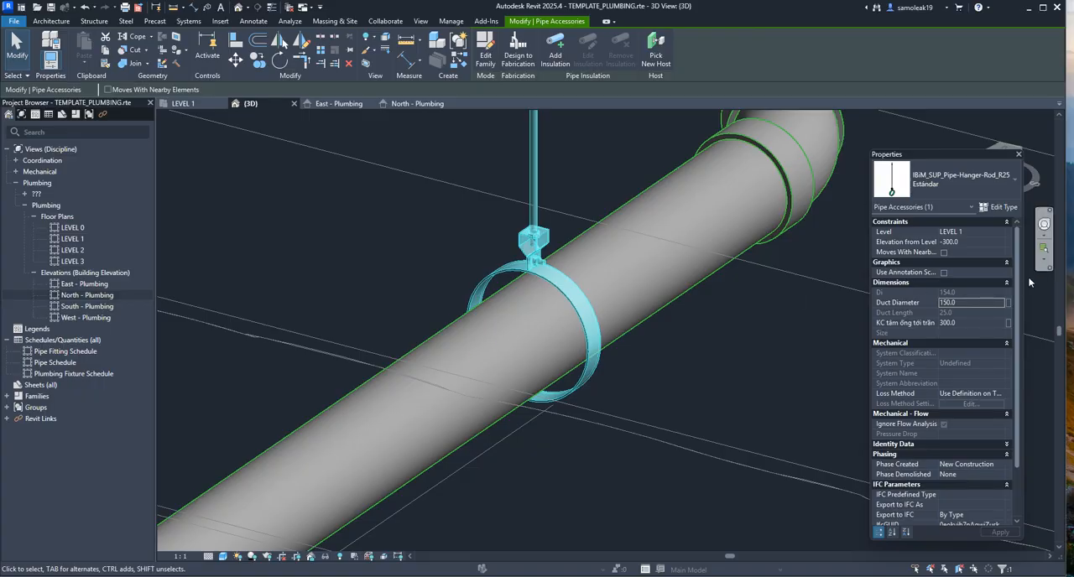
{"action": "left_click", "coordinate": [965, 302]}
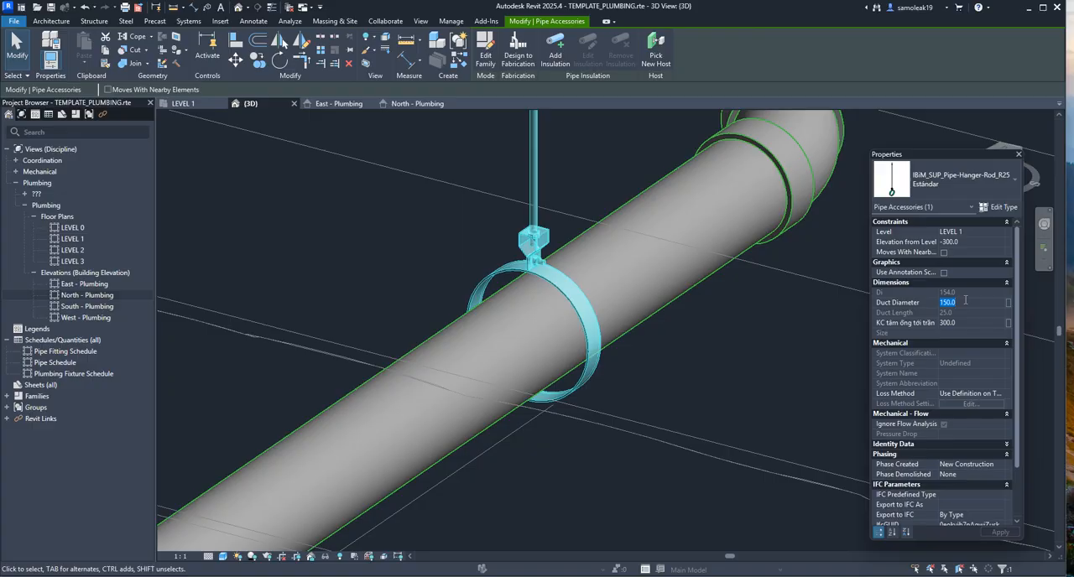
{"action": "type", "text": "100"}
{"action": "key", "text": "Return"}
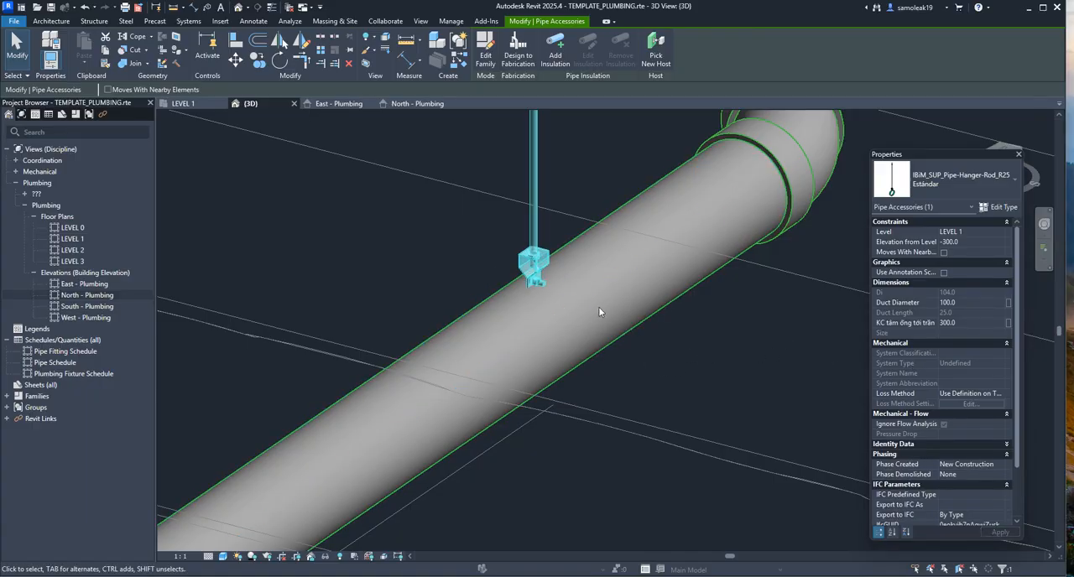
Set the hanger's Duct Diameter to 114 and check the ring's fit around the pipe
{"action": "left_click", "coordinate": [961, 303]}
{"action": "type", "text": "14"}
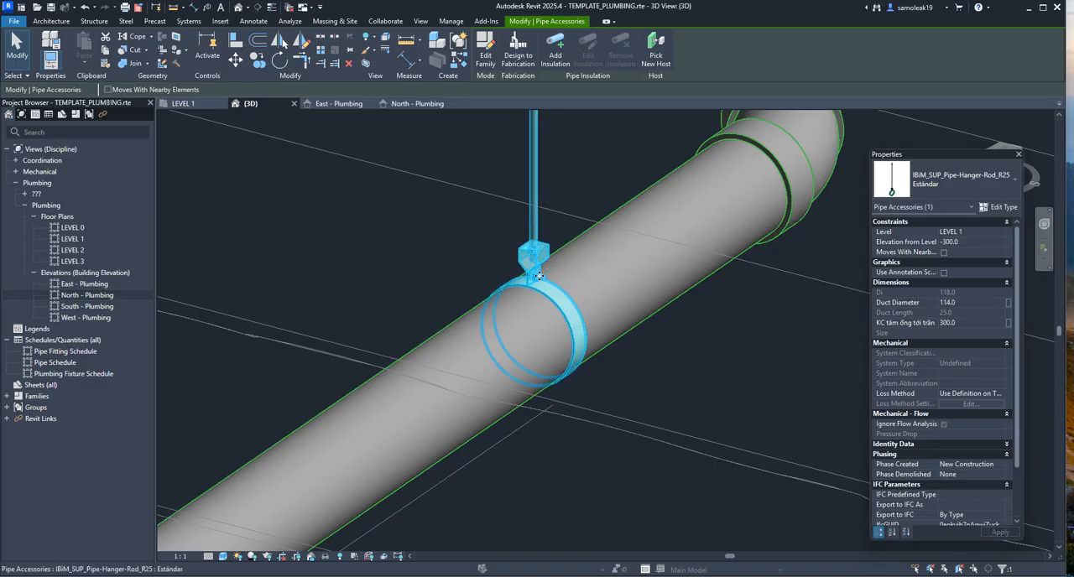
{"action": "scroll", "coordinate": [606, 356], "scroll_direction": "up", "scroll_amount": 2}
{"action": "left_click", "coordinate": [711, 361]}
{"action": "scroll", "coordinate": [567, 306], "scroll_direction": "down", "scroll_amount": 5}
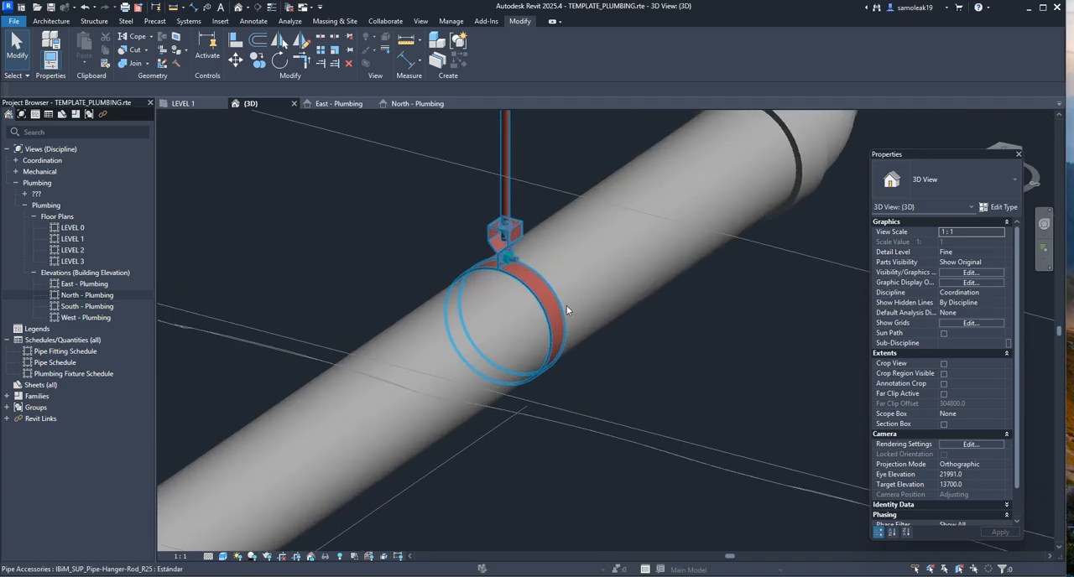
{"action": "scroll", "coordinate": [600, 319], "scroll_direction": "up", "scroll_amount": 2}
{"action": "middle_click_drag", "start_coordinate": [597, 324], "coordinate": [556, 348], "text": "shift"}
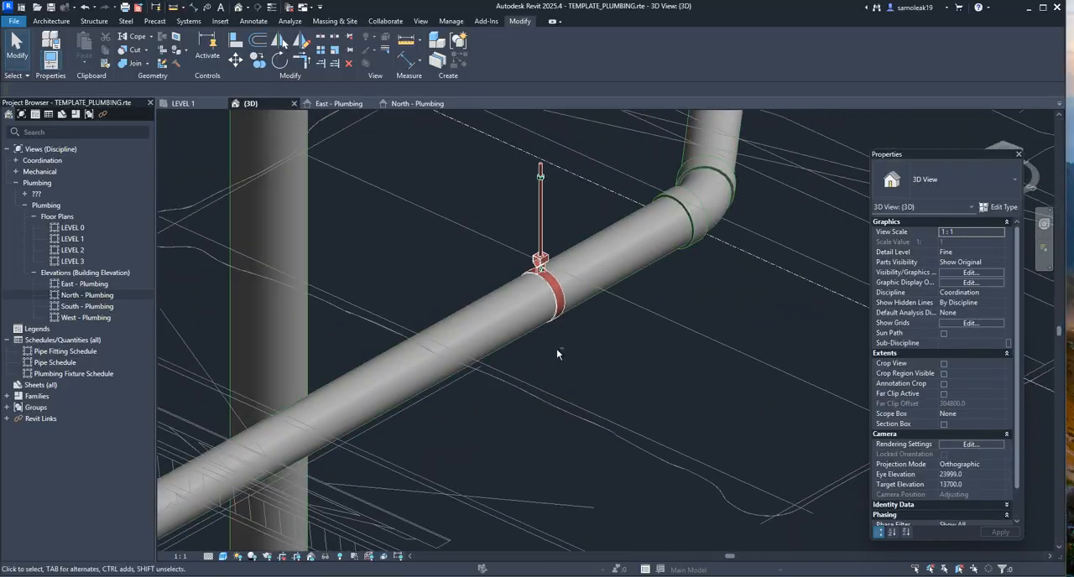
{"action": "scroll", "coordinate": [555, 256], "scroll_direction": "up", "scroll_amount": 3}
{"action": "scroll", "coordinate": [534, 252], "scroll_direction": "down", "scroll_amount": 4}
{"action": "scroll", "coordinate": [537, 252], "scroll_direction": "up", "scroll_amount": 3}
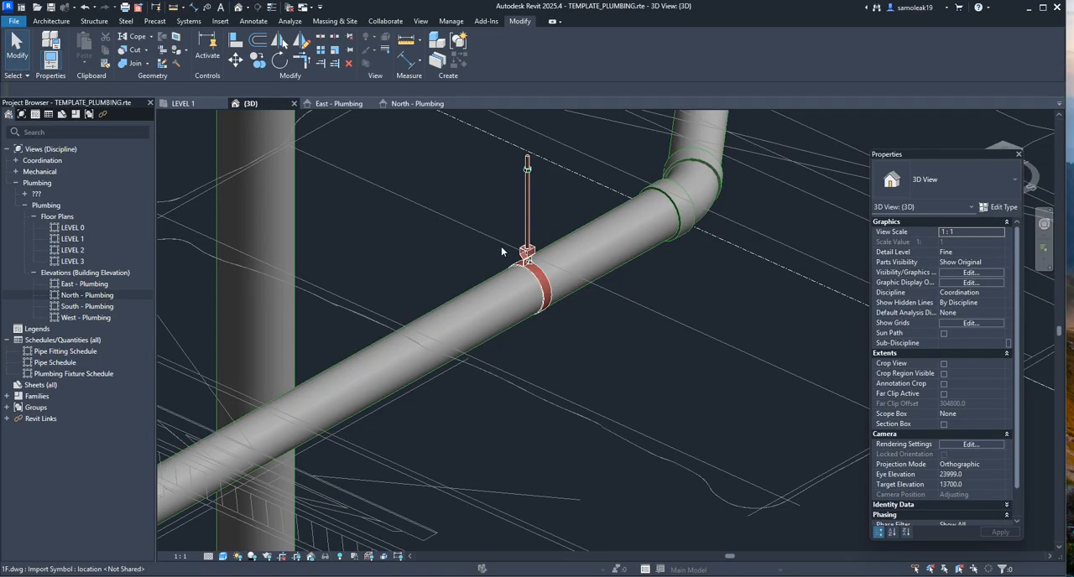
In the LEVEL 1 plan, copy the rod hanger along the horizontal drain pipe toward the toilet
{"action": "left_click", "coordinate": [201, 107]}
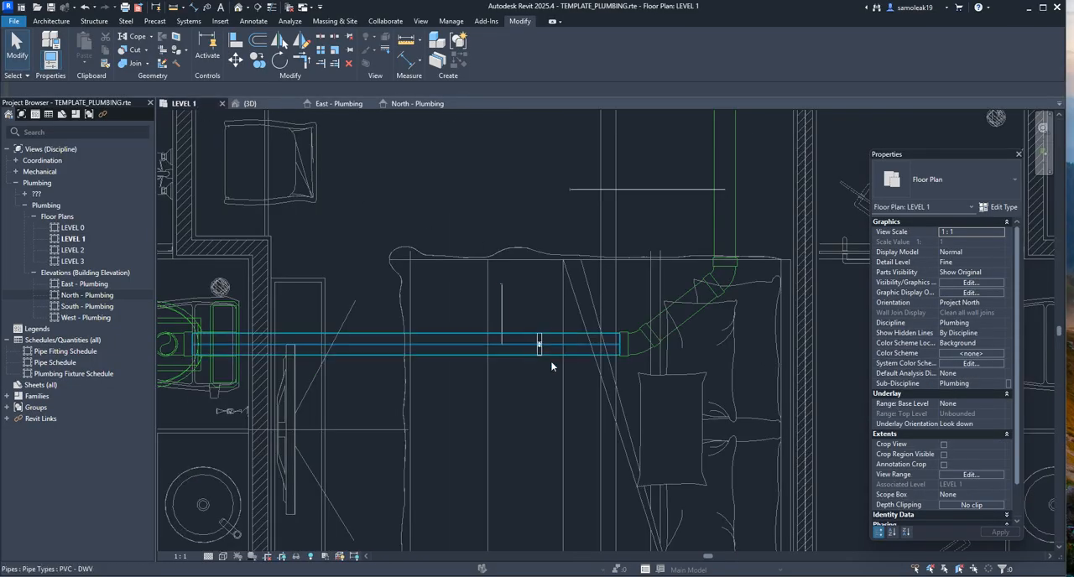
{"action": "scroll", "coordinate": [546, 348], "scroll_direction": "up", "scroll_amount": 5}
{"action": "left_click", "coordinate": [542, 340]}
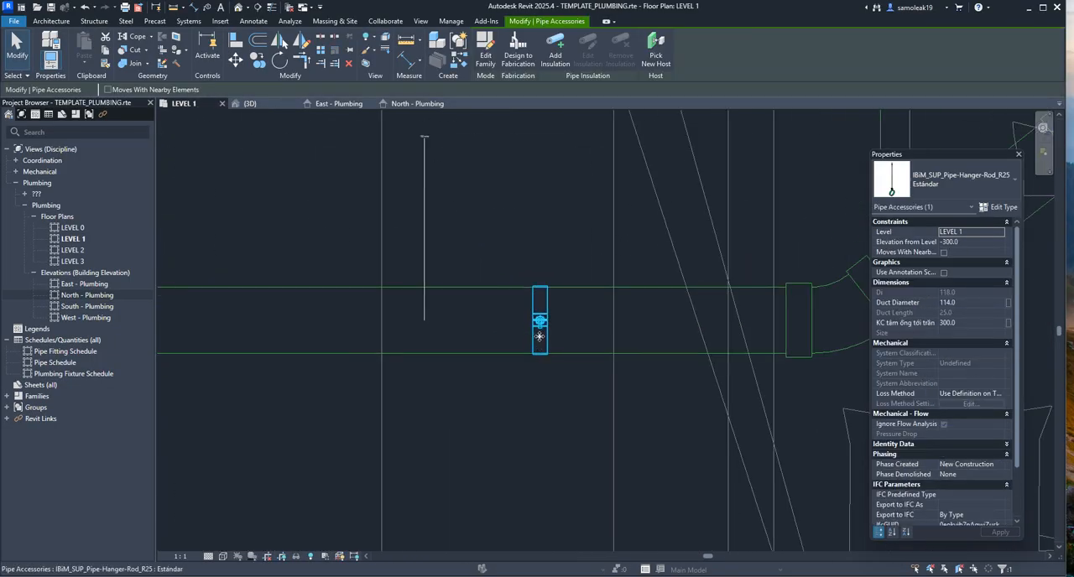
{"action": "left_click_drag", "start_coordinate": [539, 336], "coordinate": [319, 335], "text": "ctrl"}
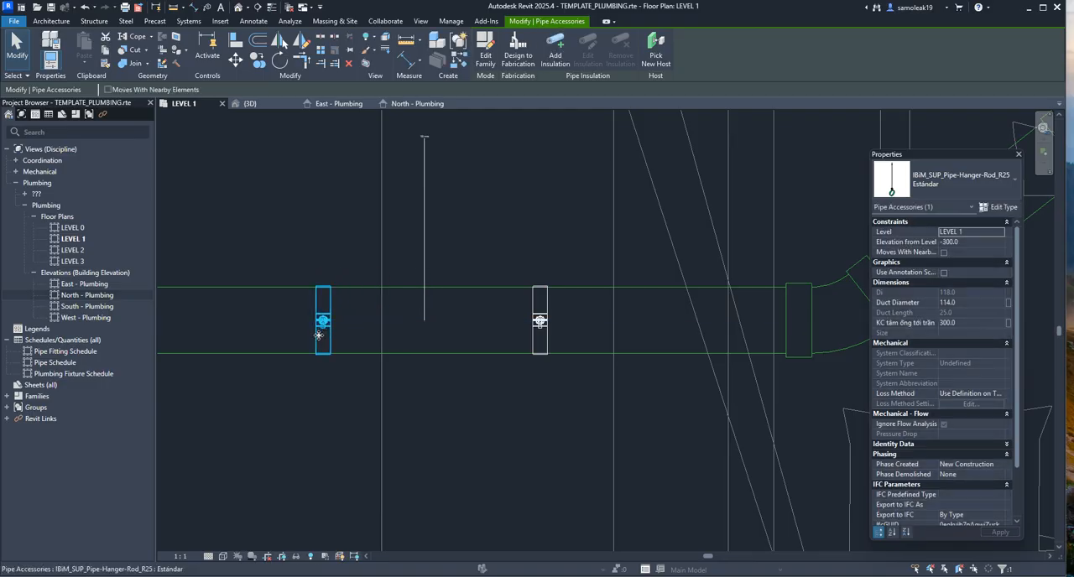
{"action": "scroll", "coordinate": [372, 318], "scroll_direction": "down", "scroll_amount": 7}
{"action": "scroll", "coordinate": [360, 320], "scroll_direction": "up", "scroll_amount": 9}
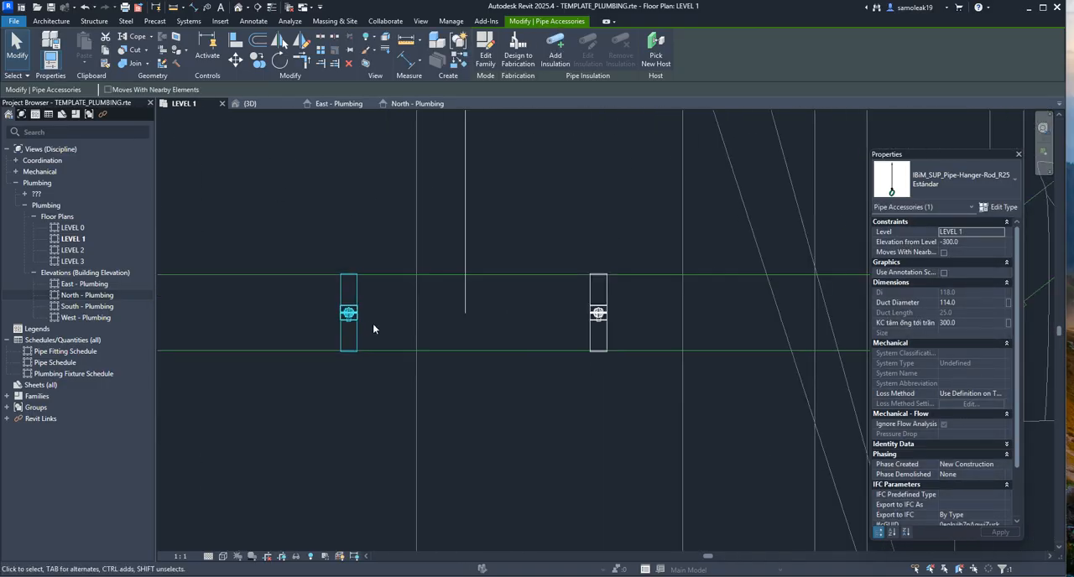
Copy the new hanger once more along the same drain pipe, farther toward the toilet
{"action": "middle_click_drag", "start_coordinate": [334, 347], "coordinate": [579, 354]}
{"action": "left_click_drag", "start_coordinate": [583, 345], "coordinate": [383, 339], "text": "ctrl"}
{"action": "scroll", "coordinate": [356, 285], "scroll_direction": "down", "scroll_amount": 5}
{"action": "scroll", "coordinate": [568, 317], "scroll_direction": "up", "scroll_amount": 2}
{"action": "scroll", "coordinate": [467, 295], "scroll_direction": "down", "scroll_amount": 4}
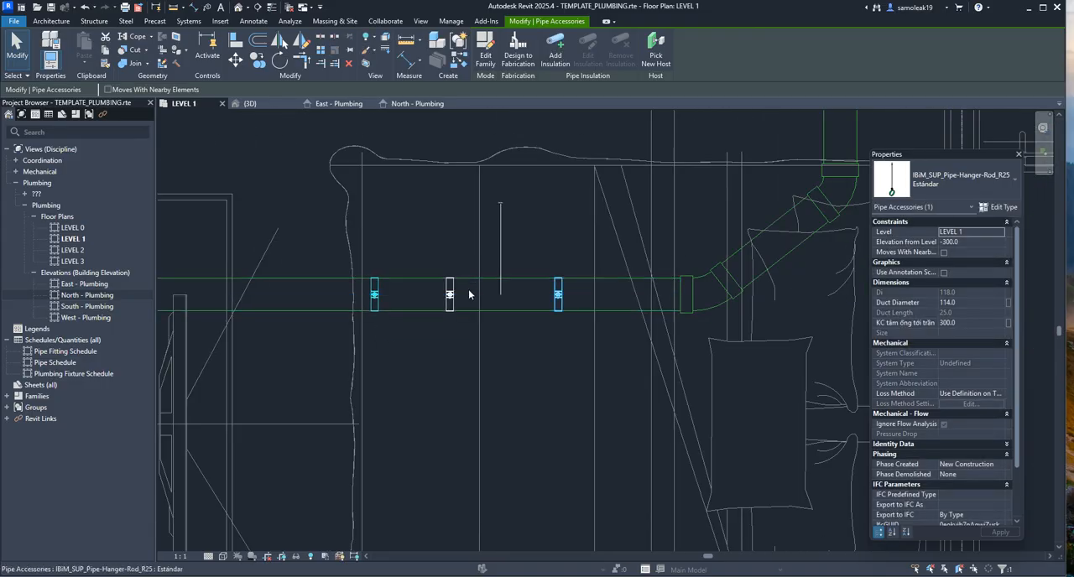
{"action": "scroll", "coordinate": [470, 295], "scroll_direction": "up", "scroll_amount": 4}
{"action": "scroll", "coordinate": [488, 274], "scroll_direction": "down", "scroll_amount": 3}
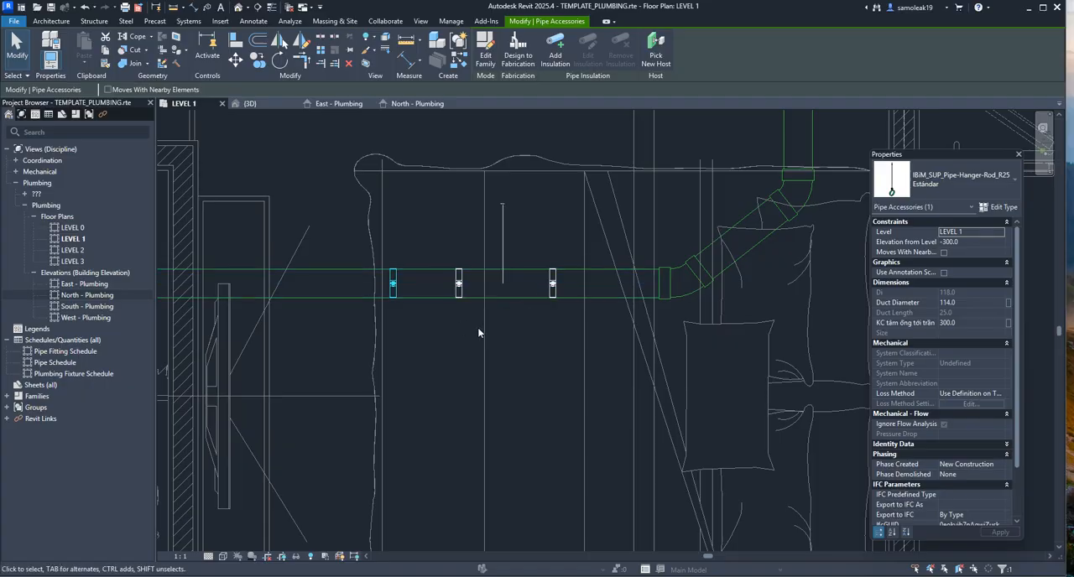
{"action": "scroll", "coordinate": [496, 327], "scroll_direction": "up", "scroll_amount": 2}
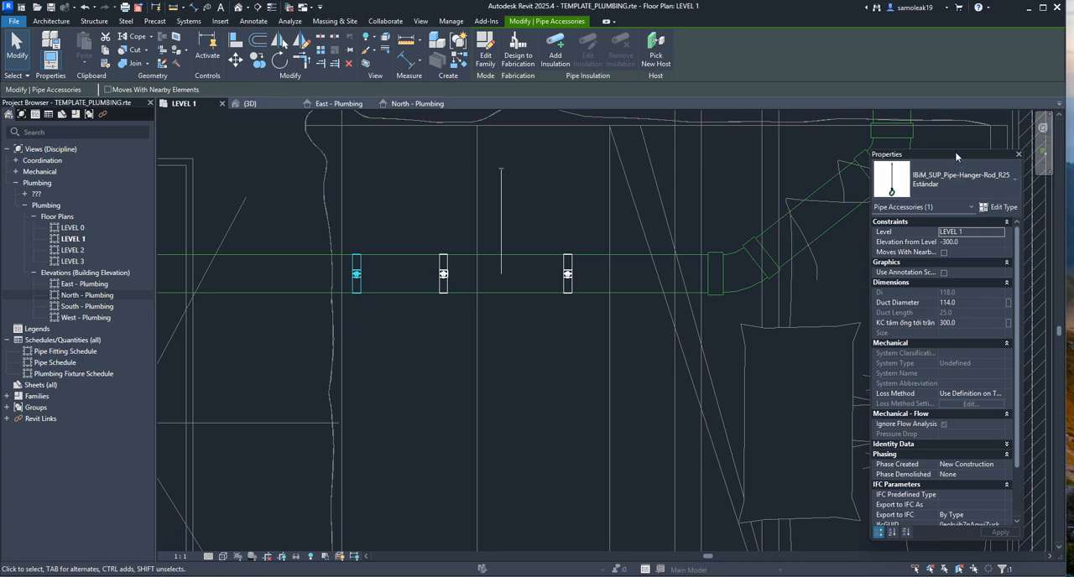
Close the Properties palette, reopen it and place it beside the pipe run
{"action": "left_click_drag", "start_coordinate": [955, 155], "coordinate": [720, 190]}
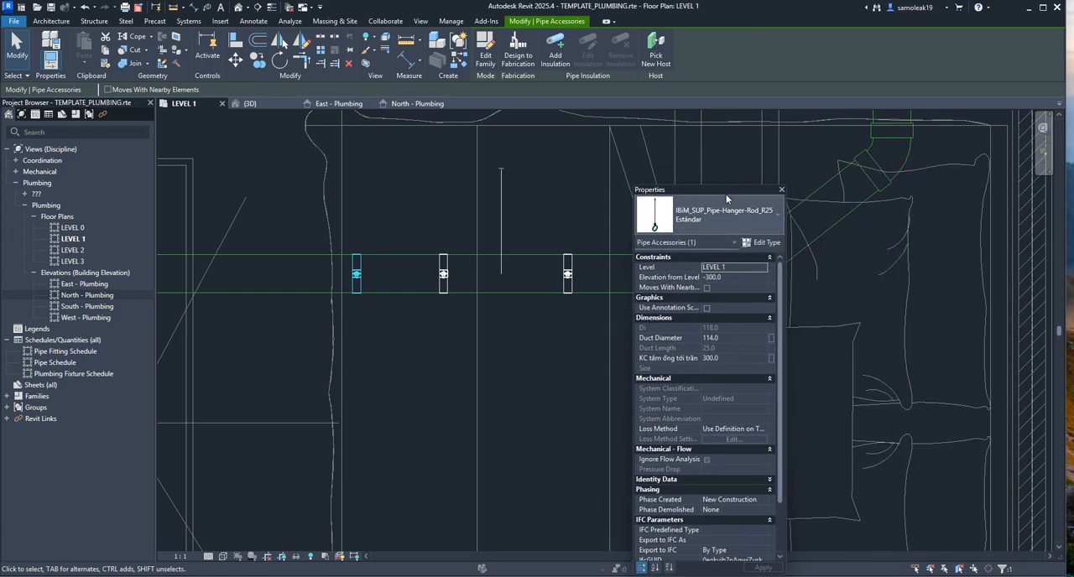
{"action": "left_click", "coordinate": [782, 191]}
{"action": "scroll", "coordinate": [547, 328], "scroll_direction": "down", "scroll_amount": 3}
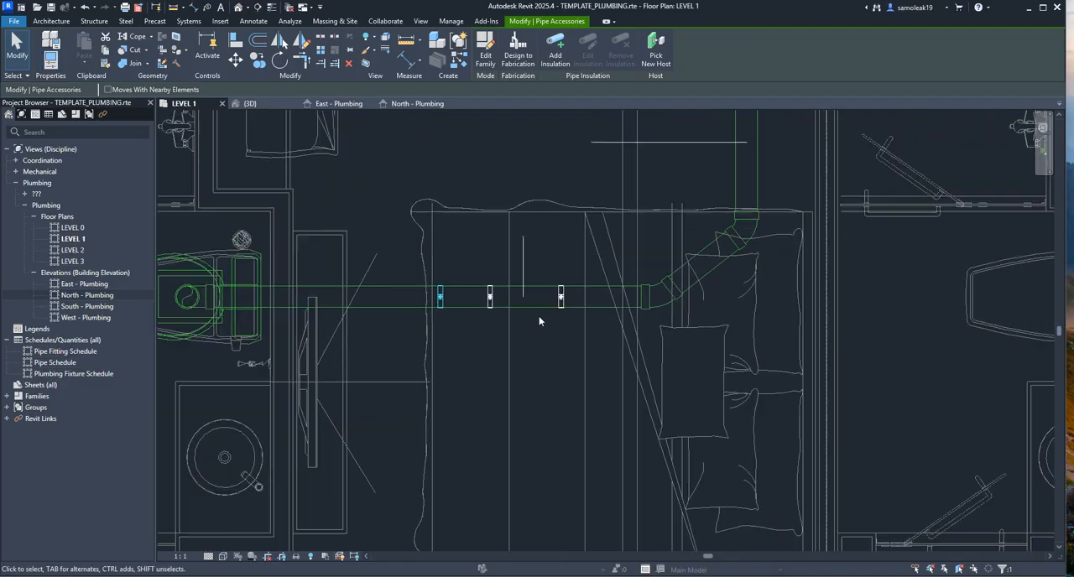
{"action": "scroll", "coordinate": [528, 315], "scroll_direction": "up", "scroll_amount": 3}
{"action": "middle_click_drag", "start_coordinate": [729, 374], "coordinate": [659, 366]}
{"action": "scroll", "coordinate": [545, 311], "scroll_direction": "up", "scroll_amount": 1}
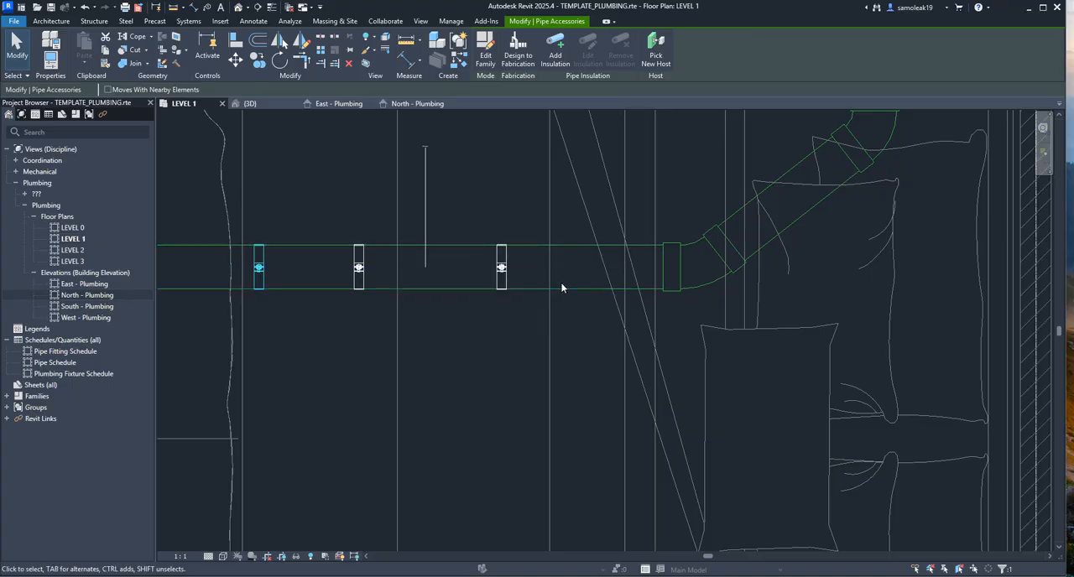
{"action": "key", "text": "ctrl+1"}
{"action": "left_click_drag", "start_coordinate": [712, 188], "coordinate": [854, 147]}
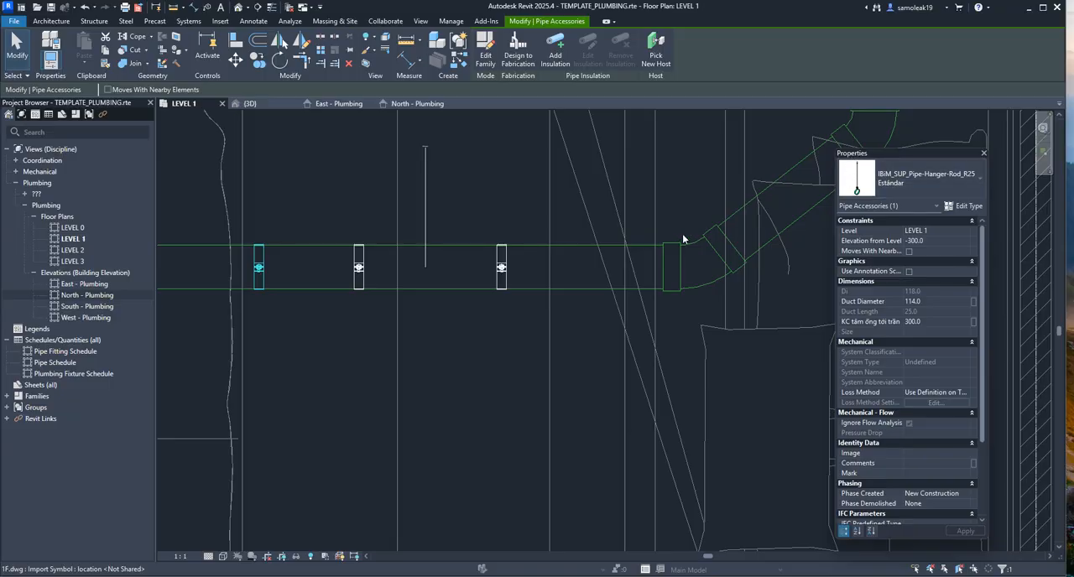
Return to the {3D} view, clear the selection and inspect the row of hangers along the drain pipe
{"action": "scroll", "coordinate": [471, 299], "scroll_direction": "down", "scroll_amount": 4}
{"action": "scroll", "coordinate": [496, 313], "scroll_direction": "up", "scroll_amount": 3}
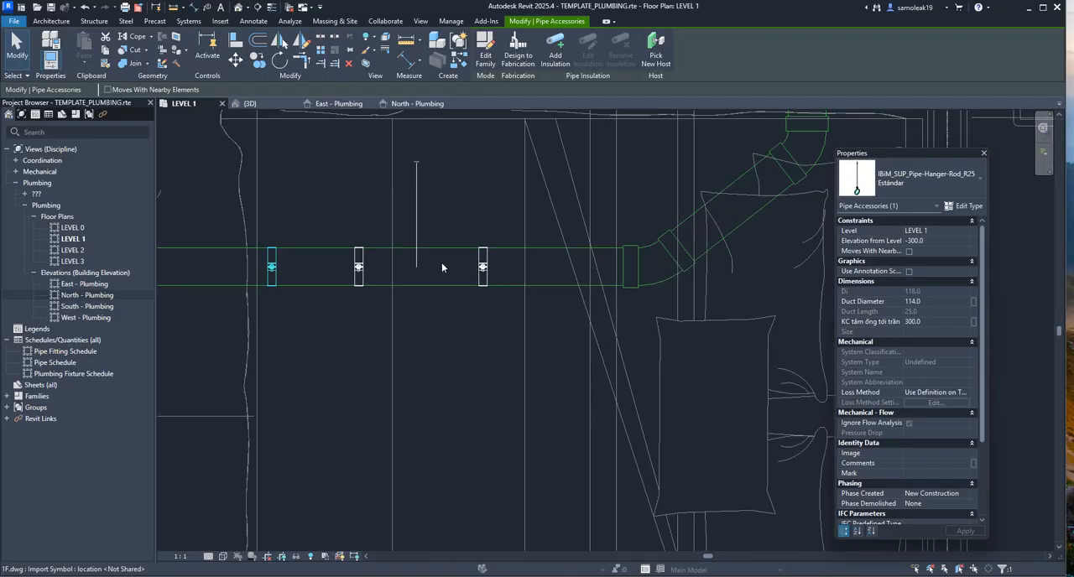
{"action": "middle_click_drag", "start_coordinate": [443, 265], "coordinate": [476, 268]}
{"action": "left_click", "coordinate": [249, 103]}
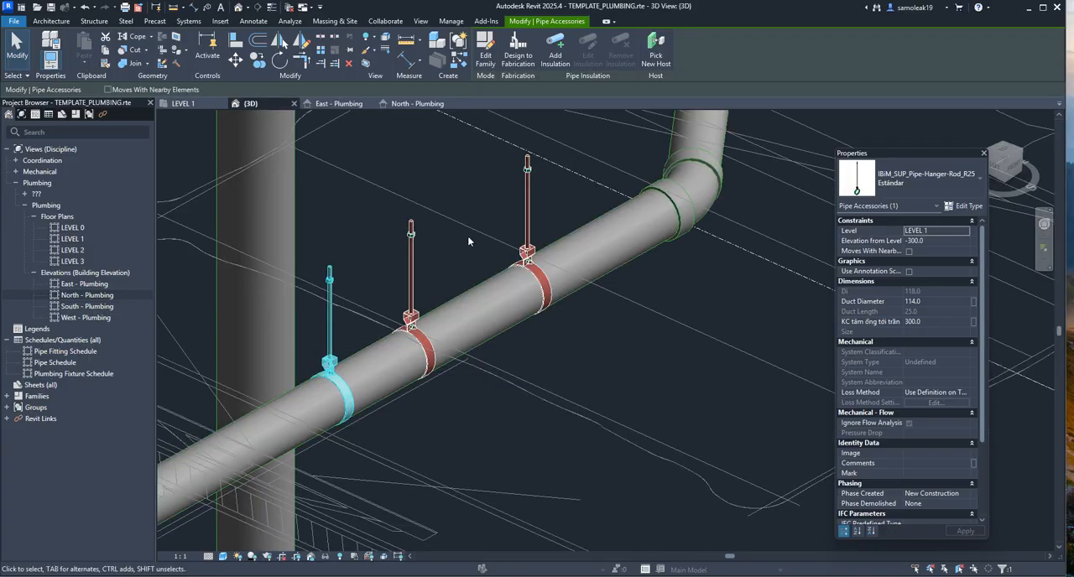
{"action": "middle_click_drag", "start_coordinate": [591, 260], "coordinate": [646, 239]}
{"action": "left_click", "coordinate": [634, 341]}
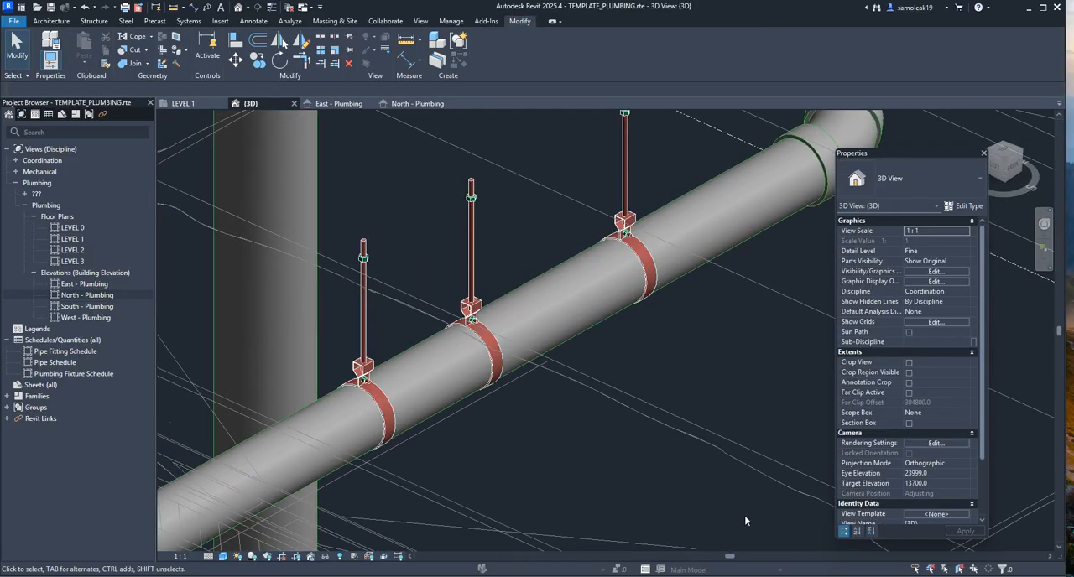
{"action": "mouse_move", "coordinate": [775, 576]}
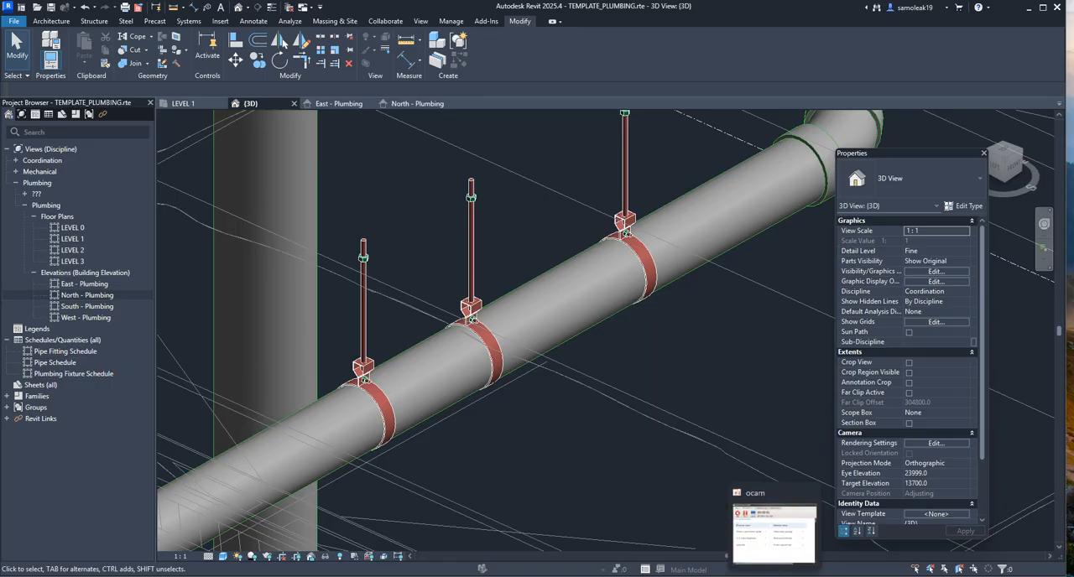